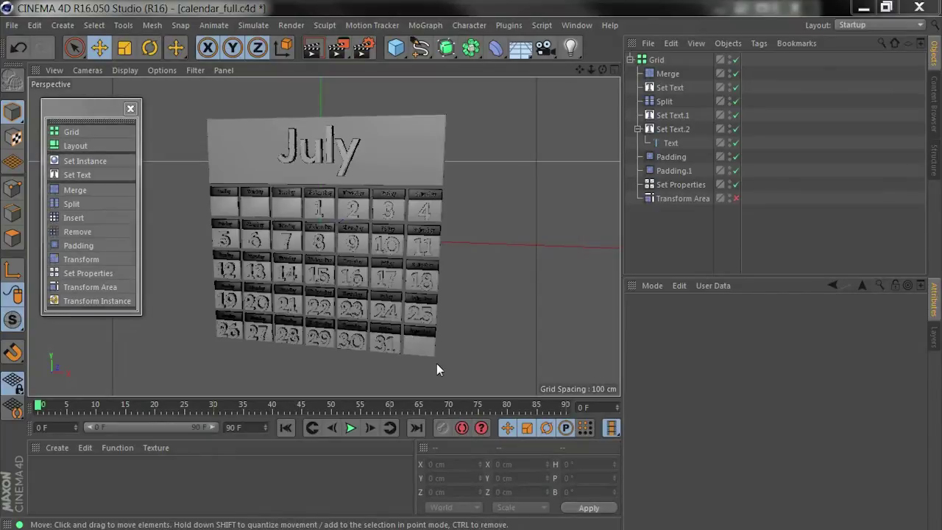
Step: Start a new empty scene with the viewport set to Gouraud Shading (Lines)
{"action": "left_click", "coordinate": [706, 236]}
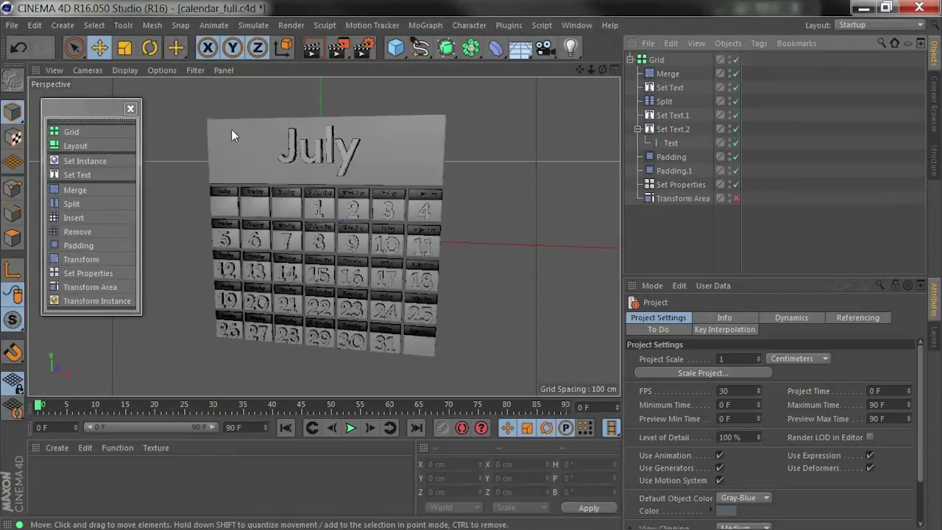
{"action": "left_click", "coordinate": [12, 25]}
{"action": "left_click", "coordinate": [28, 47]}
{"action": "left_click", "coordinate": [116, 69]}
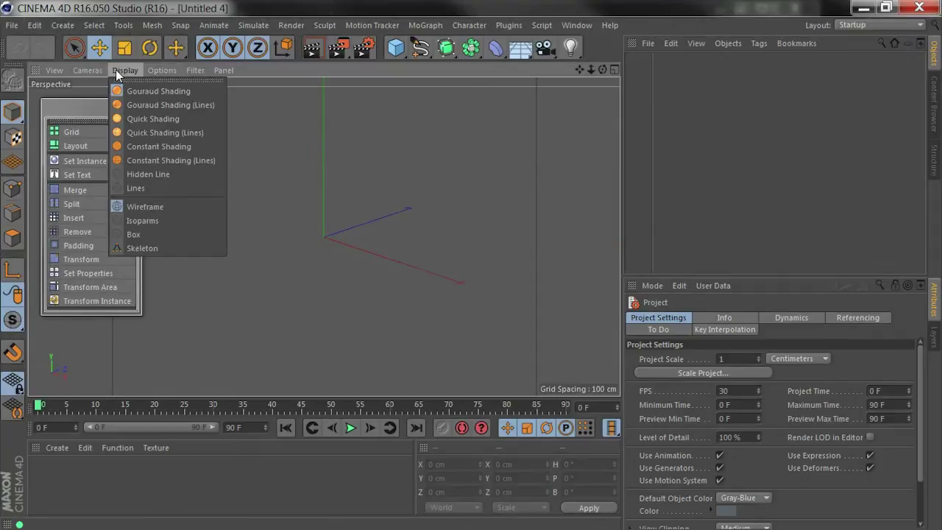
{"action": "left_click", "coordinate": [173, 104]}
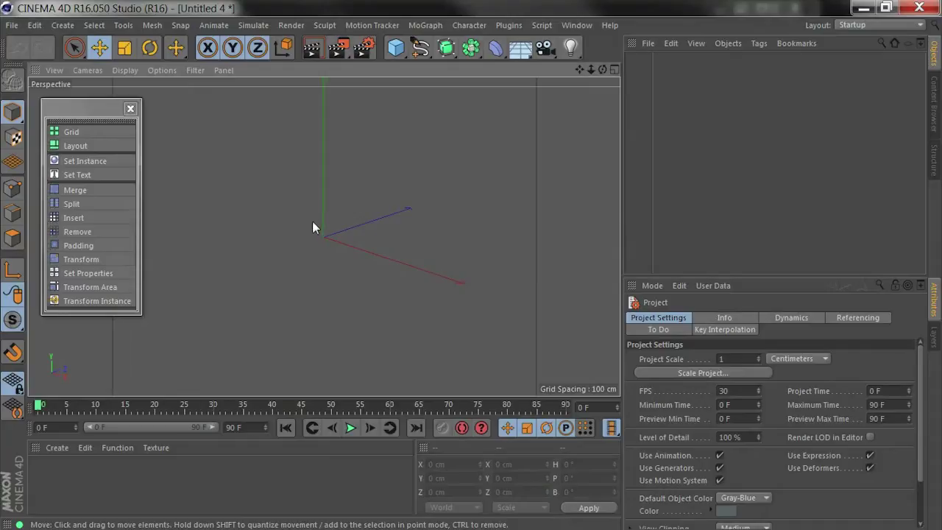
Step: Add a Grid object and set it to 7 tiles in X and 7 tiles in Y
{"action": "left_click", "coordinate": [71, 132]}
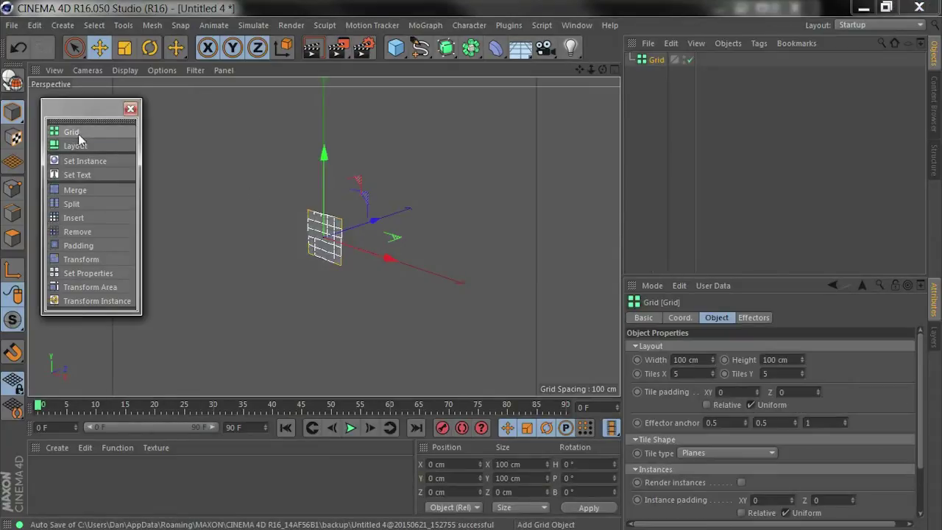
{"action": "left_click_drag", "start_coordinate": [338, 223], "coordinate": [375, 221], "text": "alt"}
{"action": "scroll", "coordinate": [391, 215], "scroll_direction": "up", "scroll_amount": 4}
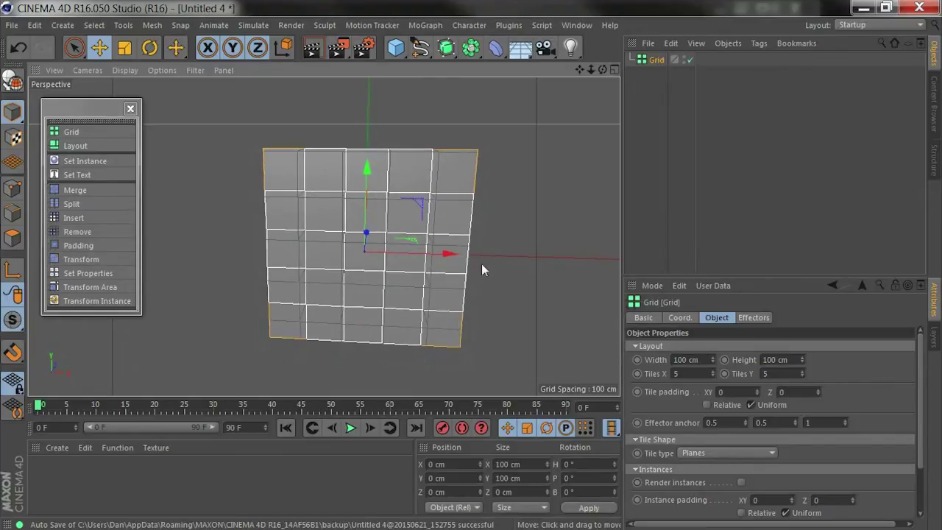
{"action": "double_click", "coordinate": [675, 374]}
{"action": "type", "text": "7"}
{"action": "key", "text": "Tab"}
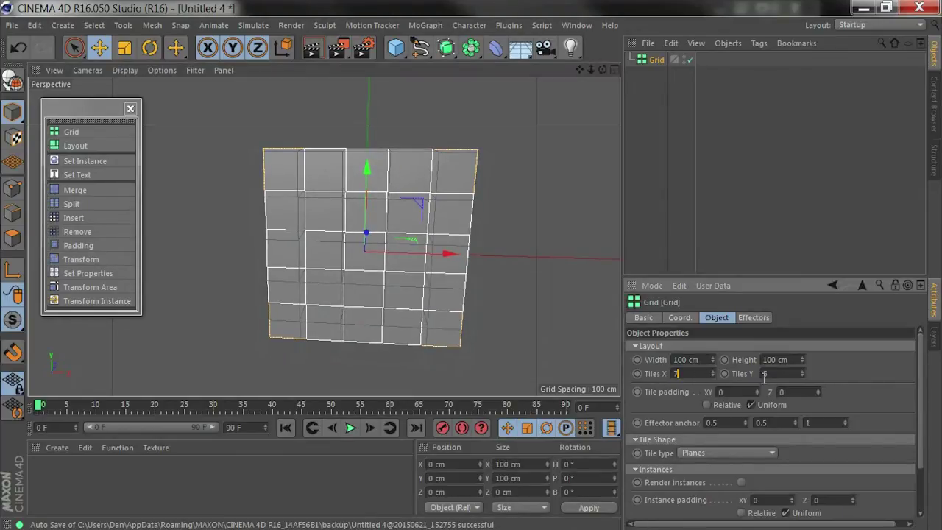
{"action": "type", "text": "7"}
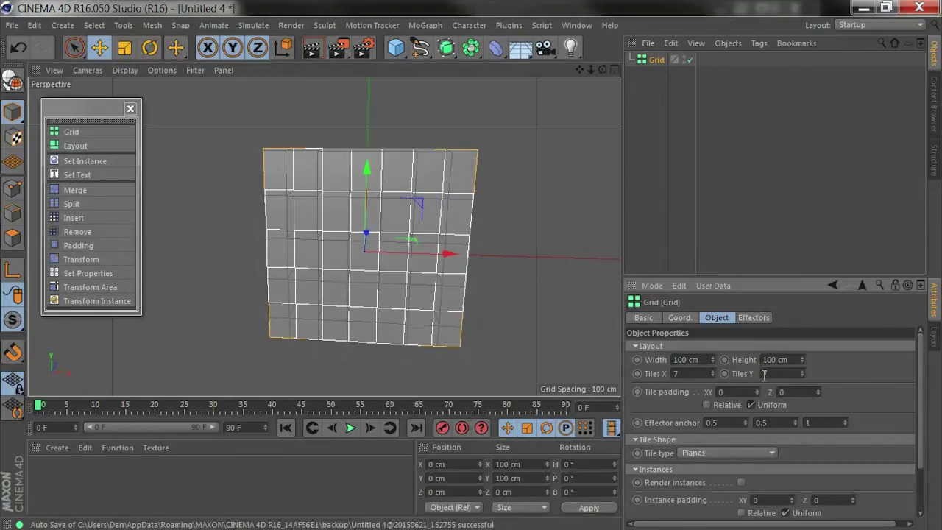
{"action": "key", "text": "Return"}
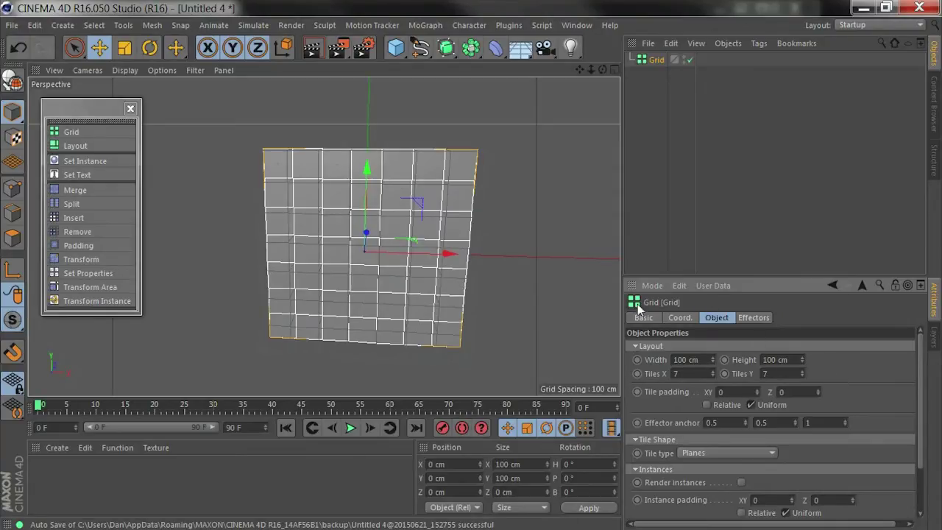
{"action": "left_click_drag", "start_coordinate": [380, 268], "coordinate": [360, 261], "text": "alt"}
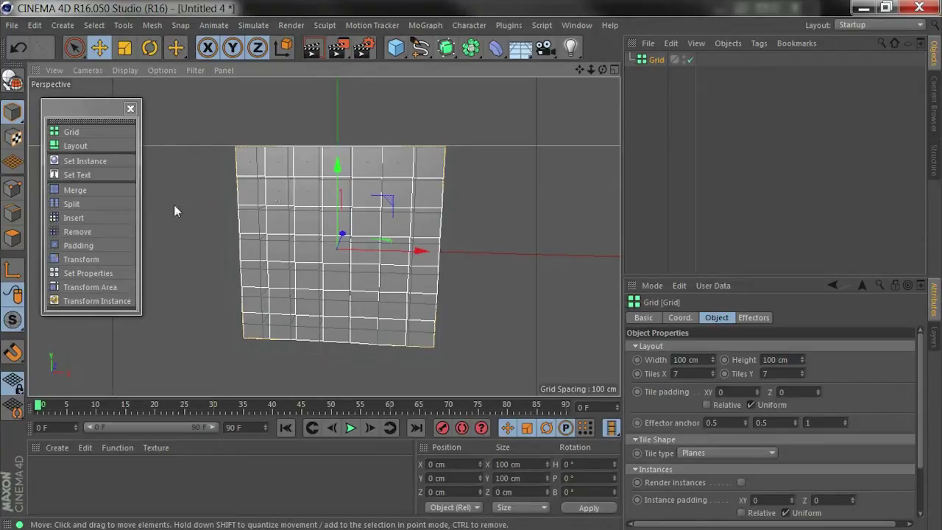
Step: Add a Merge modifier under the Grid using a Row selector placed on the top row
{"action": "left_click", "coordinate": [73, 189]}
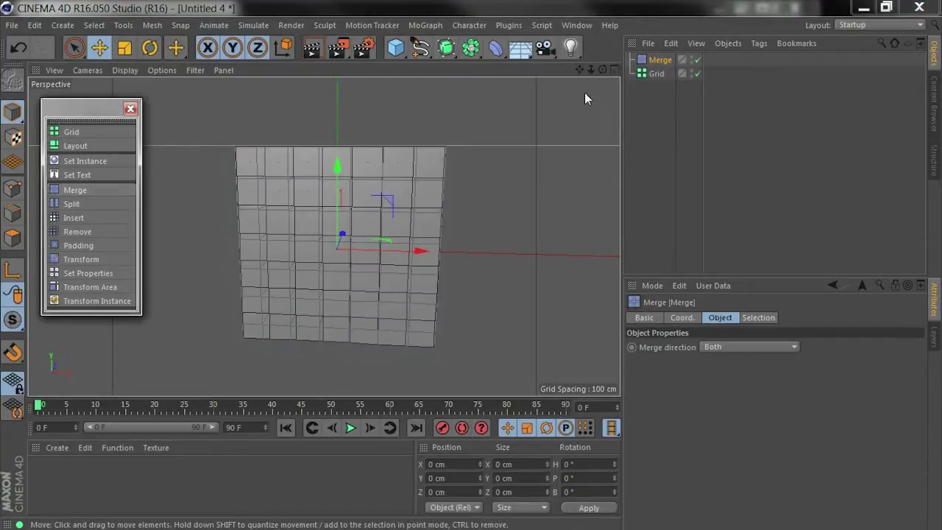
{"action": "left_click_drag", "start_coordinate": [655, 74], "coordinate": [661, 73]}
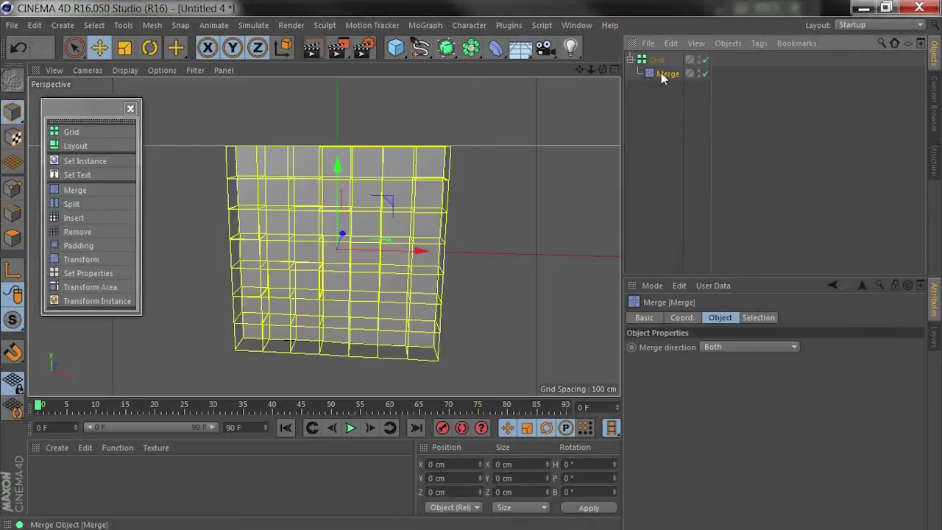
{"action": "left_click", "coordinate": [756, 317]}
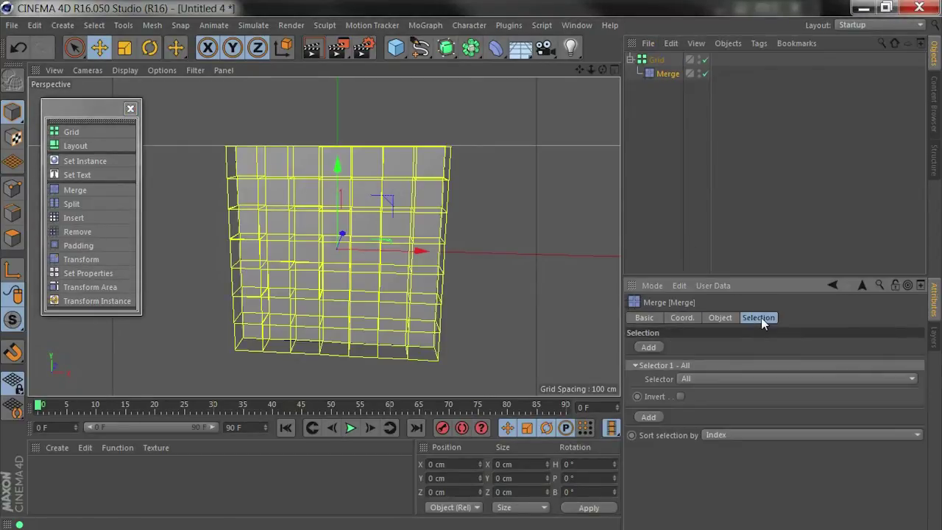
{"action": "left_click", "coordinate": [691, 379]}
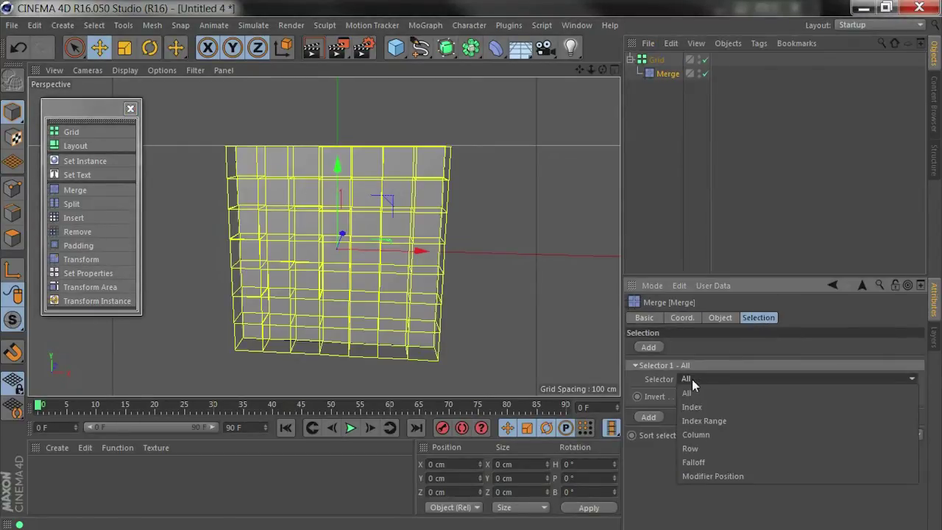
{"action": "left_click", "coordinate": [698, 444]}
{"action": "left_click_drag", "start_coordinate": [340, 217], "coordinate": [356, 151]}
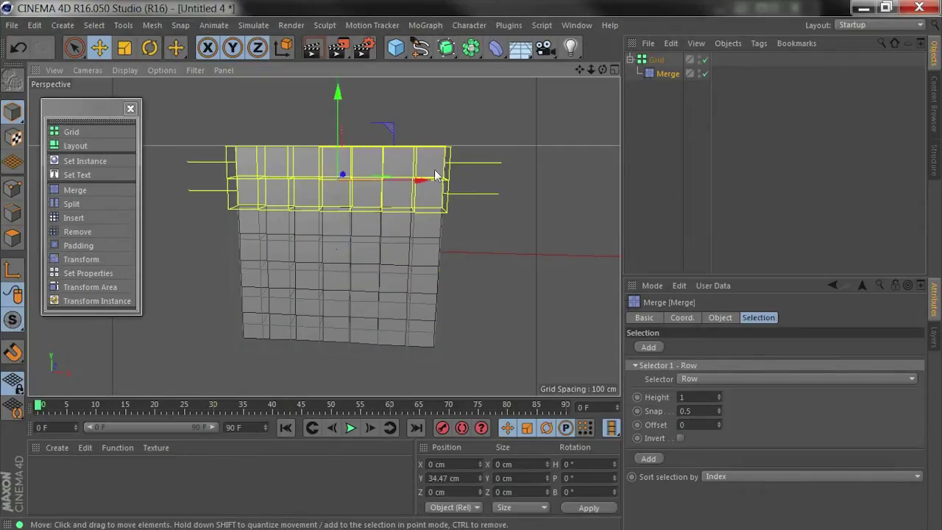
{"action": "left_click", "coordinate": [668, 108]}
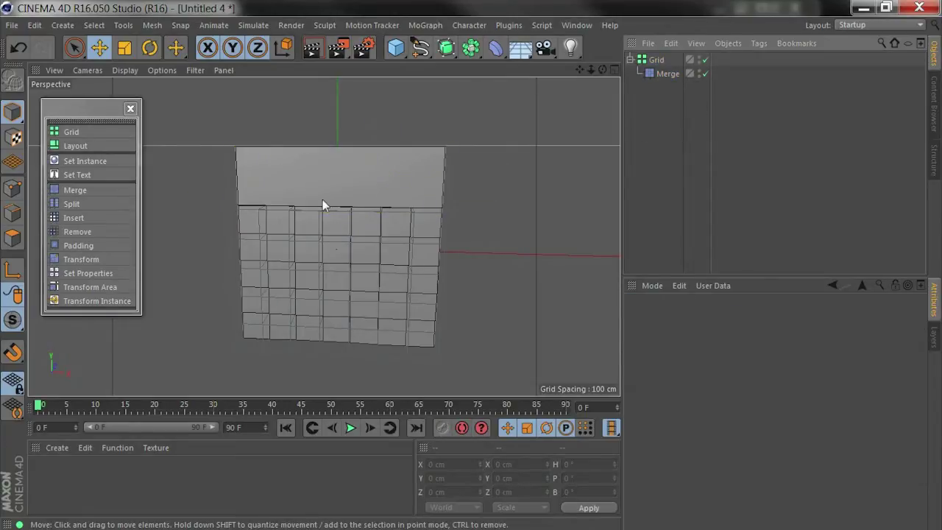
Step: Add a Set Text modifier under the Grid reading 'July' in Edmondsans Medium
{"action": "left_click", "coordinate": [77, 175]}
{"action": "left_click_drag", "start_coordinate": [656, 62], "coordinate": [668, 94]}
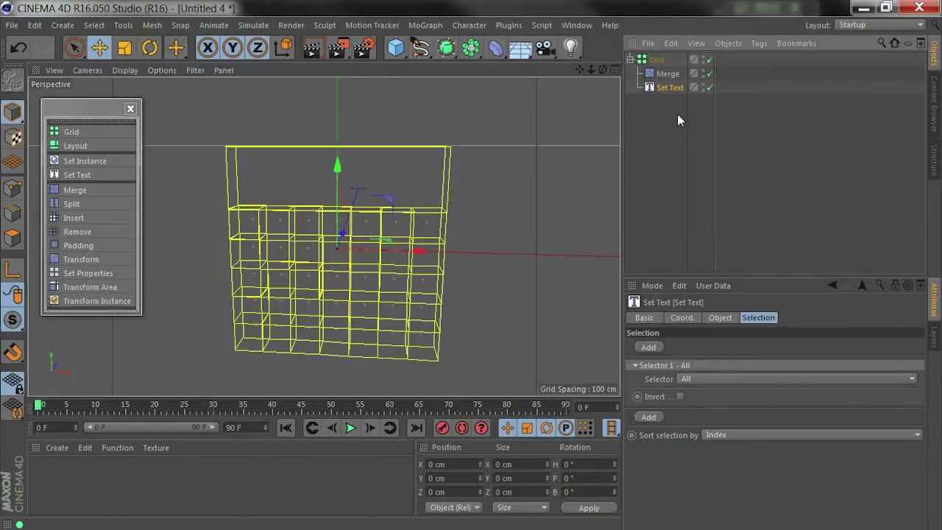
{"action": "left_click", "coordinate": [719, 318]}
{"action": "left_click", "coordinate": [736, 379]}
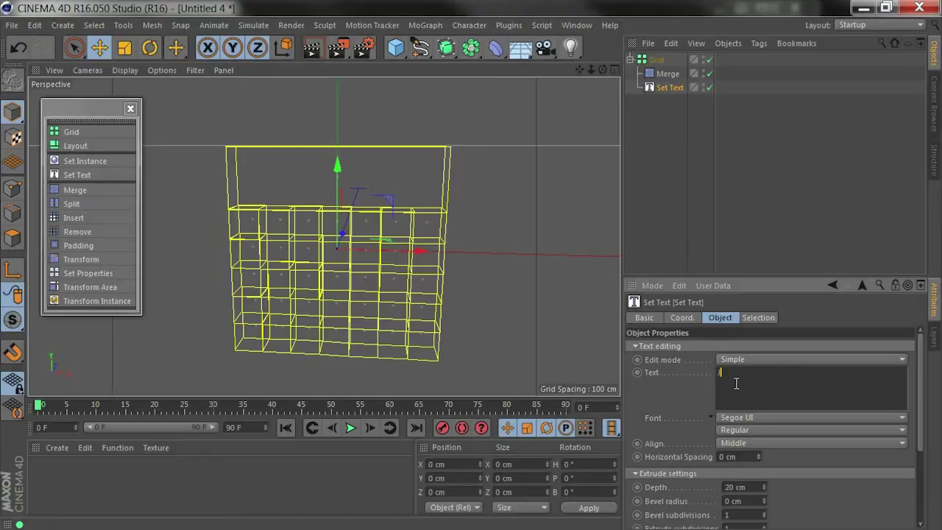
{"action": "type", "text": "July"}
{"action": "left_click", "coordinate": [731, 422]}
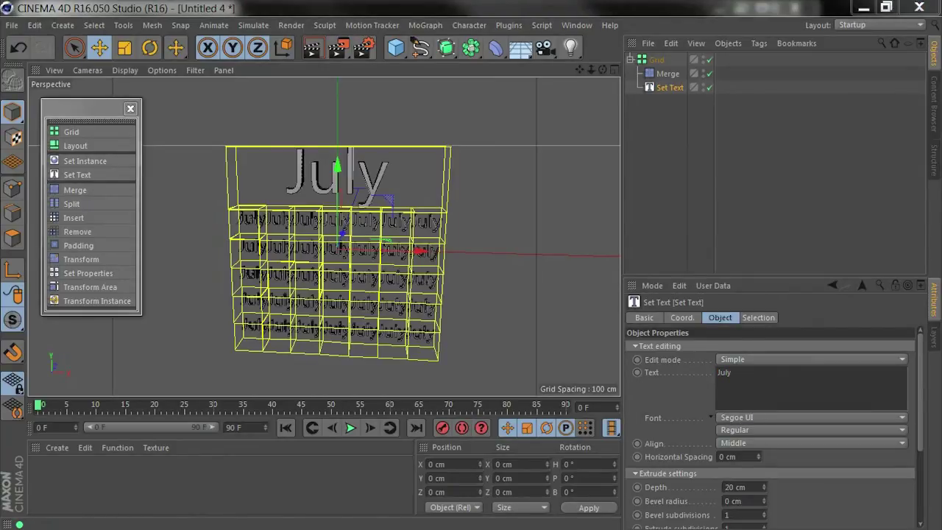
{"action": "key", "text": "Return"}
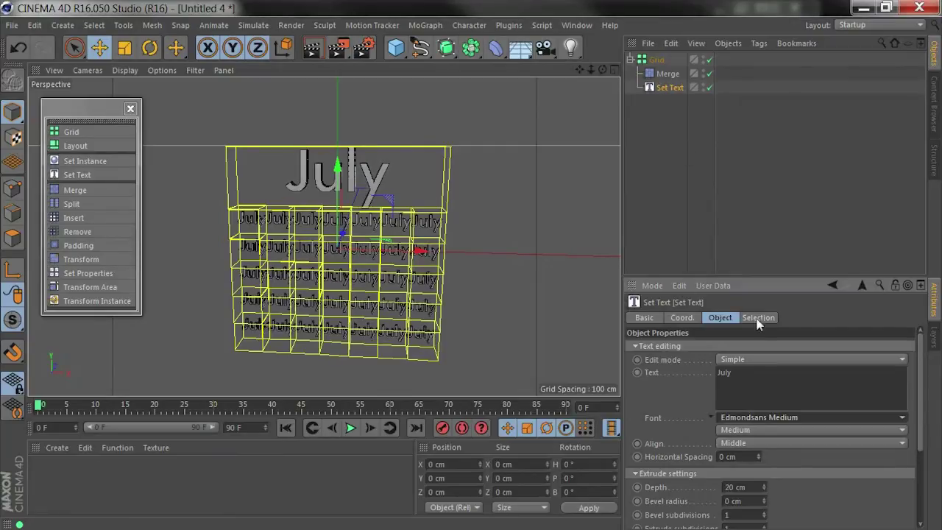
Step: Limit the July text to the header tile with an Index selector and turn on Keep tile
{"action": "left_click", "coordinate": [759, 317]}
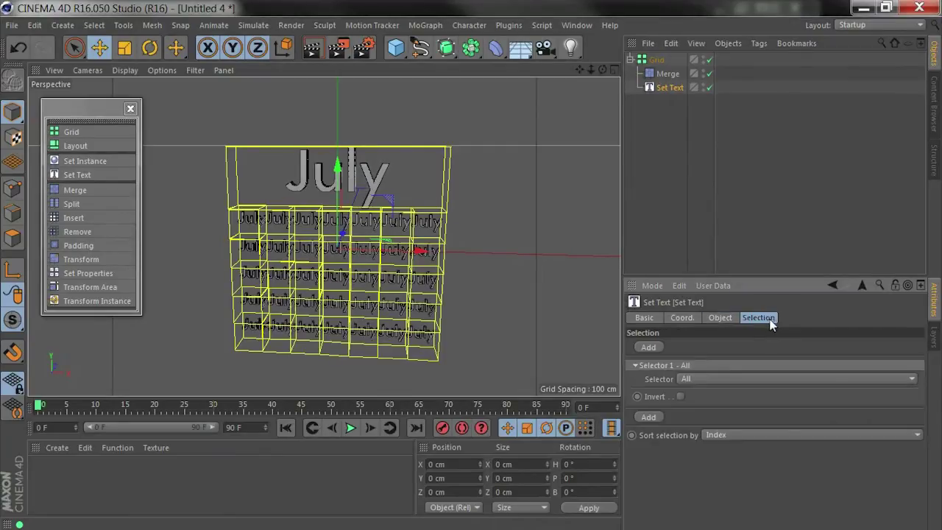
{"action": "left_click", "coordinate": [706, 378]}
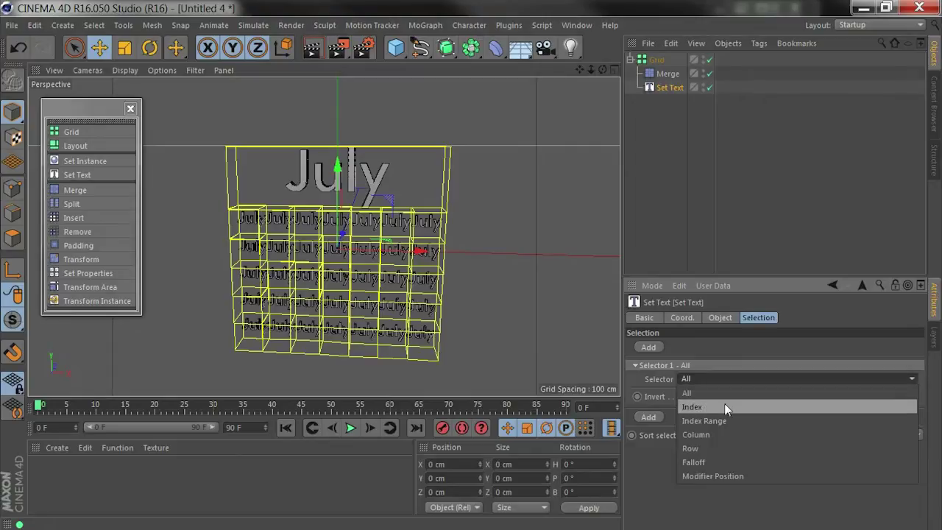
{"action": "left_click", "coordinate": [724, 406]}
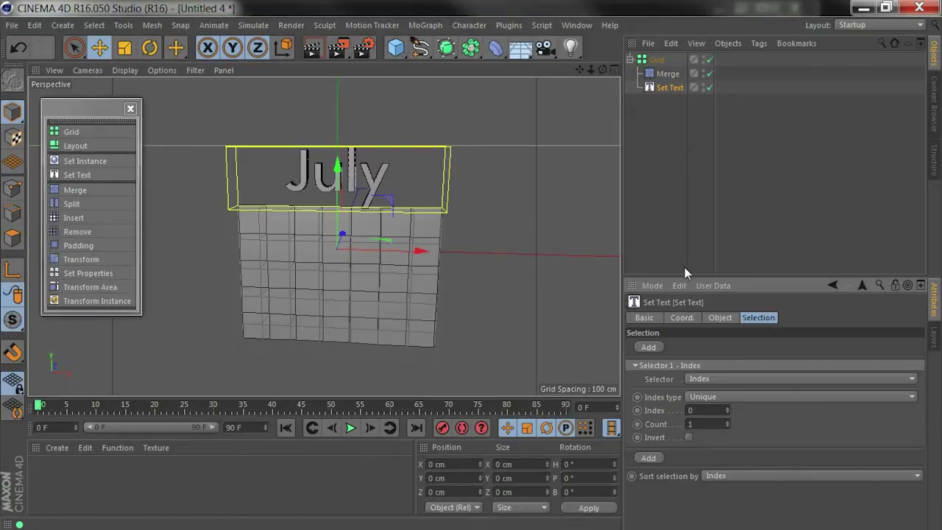
{"action": "left_click", "coordinate": [712, 319]}
{"action": "left_click_drag", "start_coordinate": [925, 362], "coordinate": [920, 434]}
{"action": "left_click", "coordinate": [716, 479]}
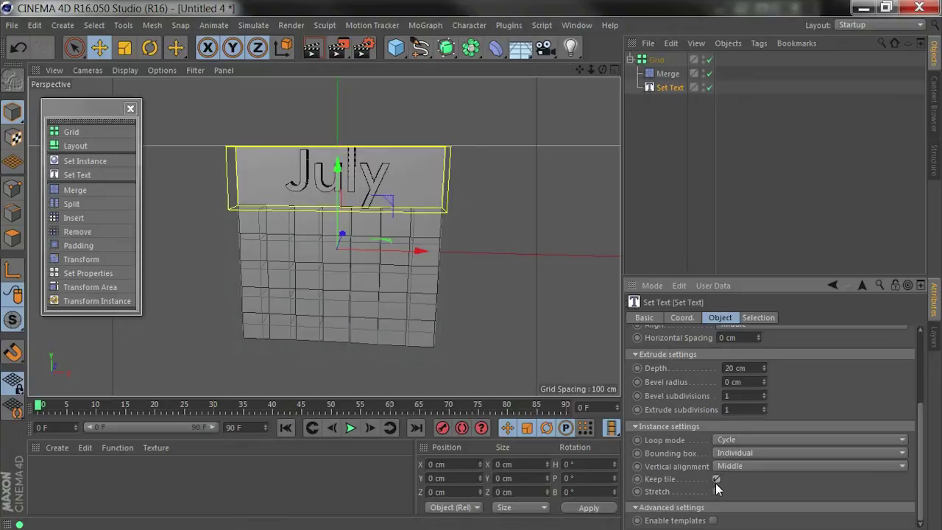
Step: Try Rounded Cube and custom object tile shapes, then set the Grid tiles back to flat planes
{"action": "left_click", "coordinate": [657, 60]}
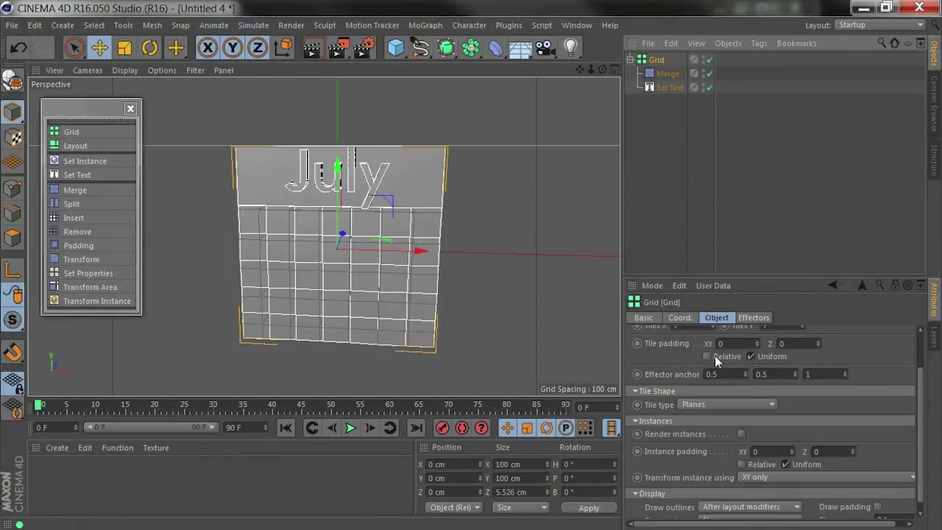
{"action": "left_click", "coordinate": [696, 405]}
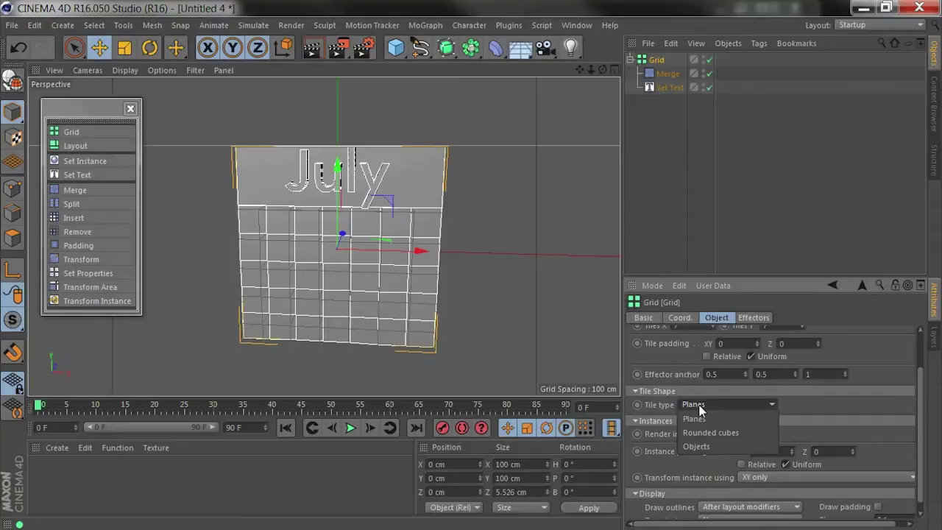
{"action": "left_click", "coordinate": [721, 433]}
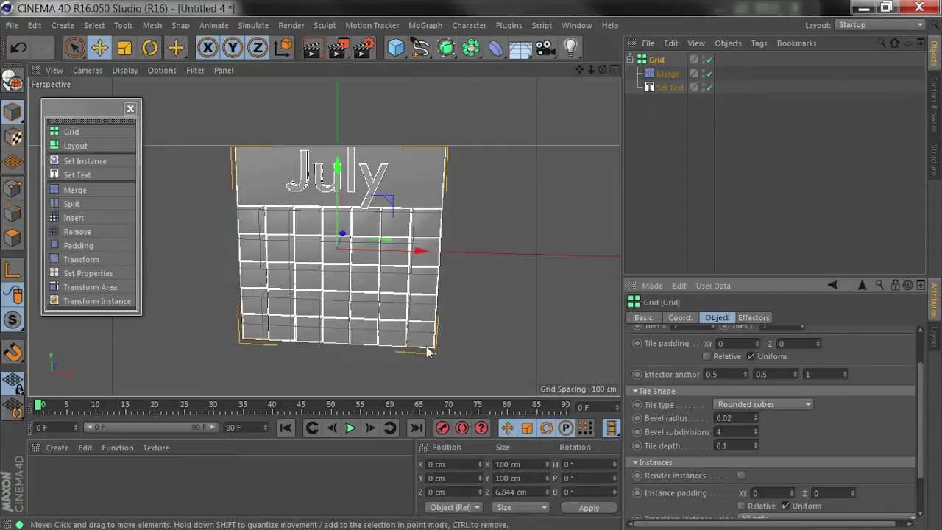
{"action": "left_click", "coordinate": [738, 403]}
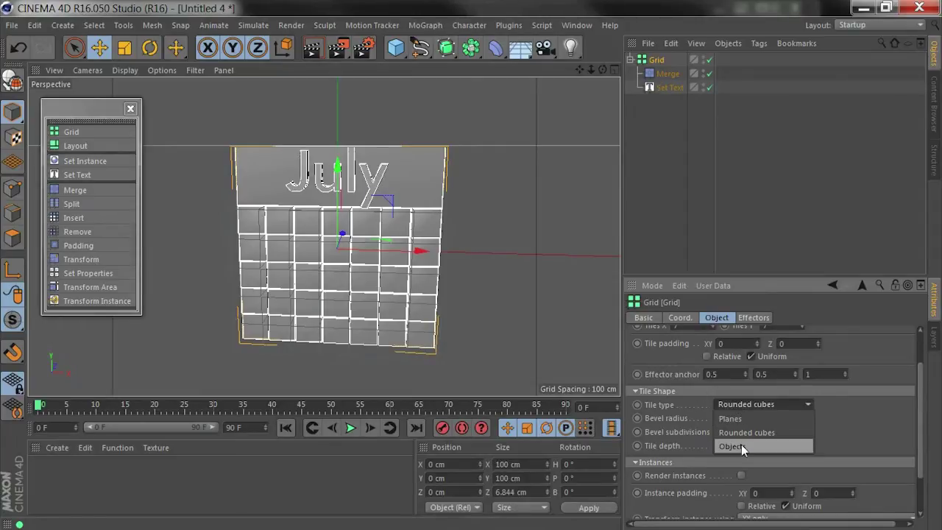
{"action": "left_click", "coordinate": [741, 445]}
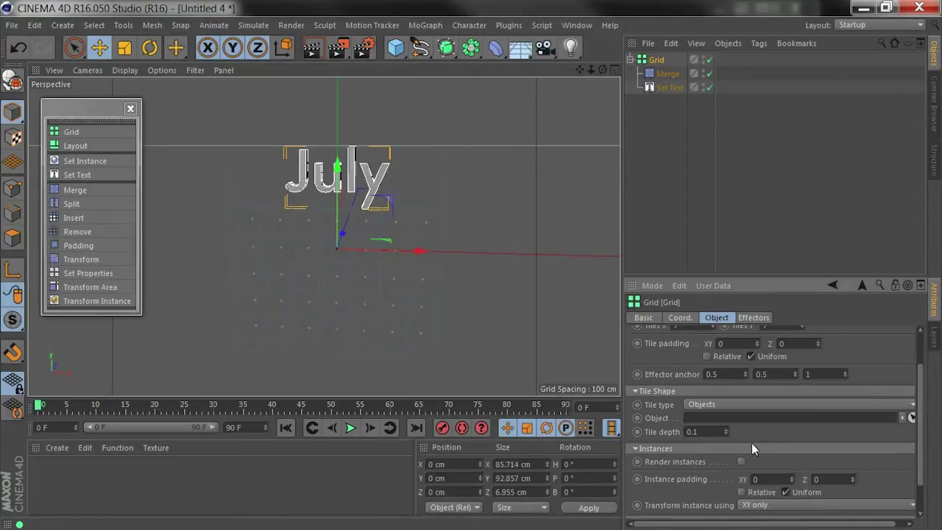
{"action": "left_click", "coordinate": [716, 404]}
{"action": "left_click", "coordinate": [715, 419]}
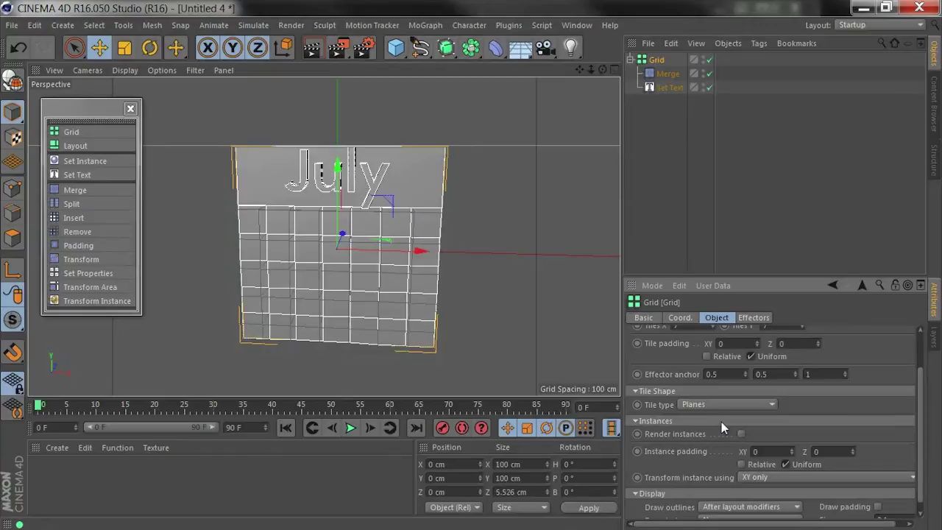
{"action": "left_click", "coordinate": [668, 197]}
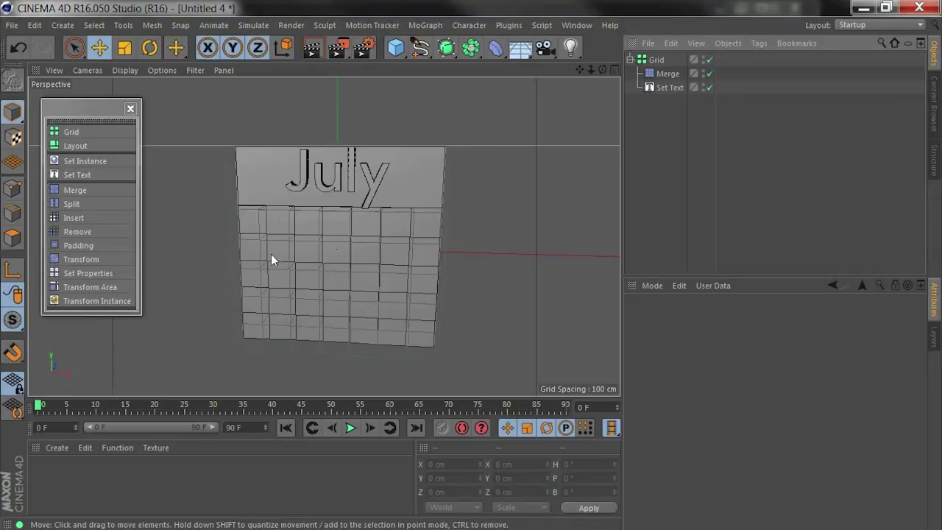
Step: Add a Split modifier below Set Text with 1 subdivision in X and 2 in Y
{"action": "left_click", "coordinate": [106, 203]}
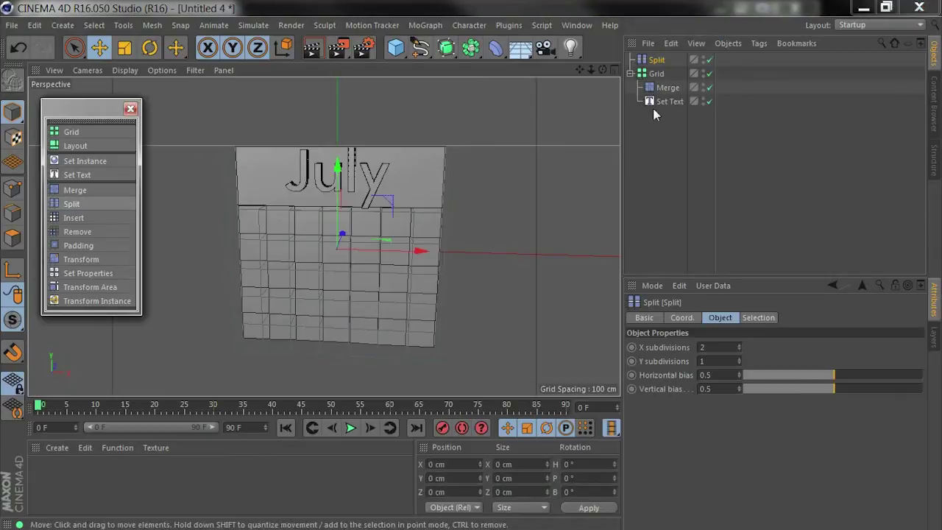
{"action": "left_click_drag", "start_coordinate": [658, 59], "coordinate": [666, 94]}
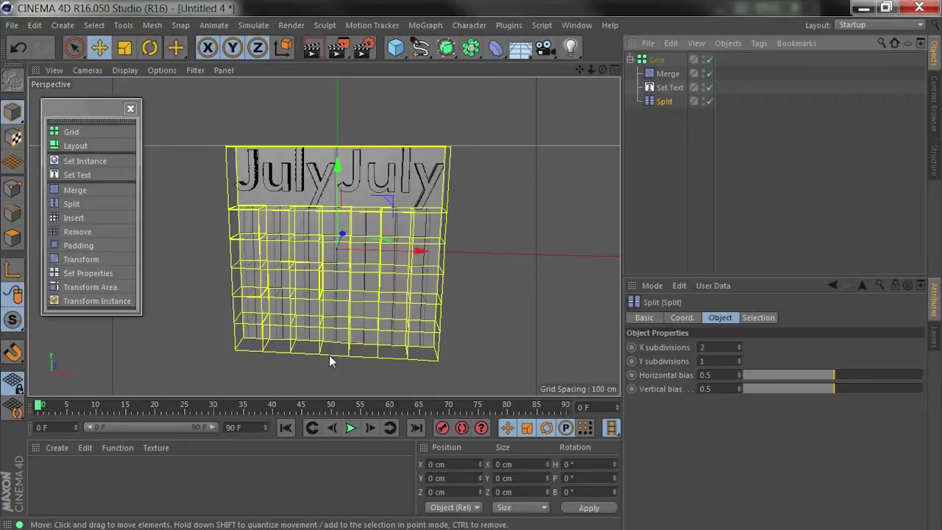
{"action": "left_click", "coordinate": [740, 358]}
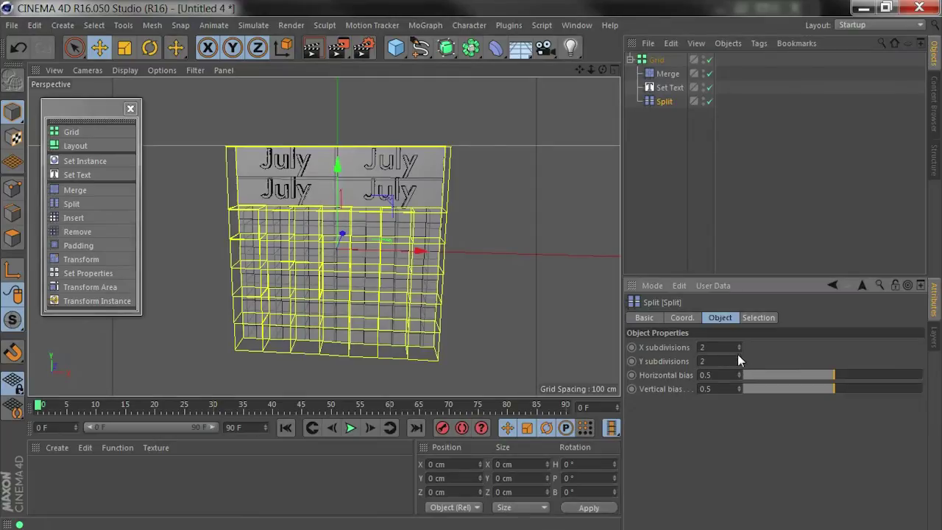
{"action": "left_click", "coordinate": [740, 349]}
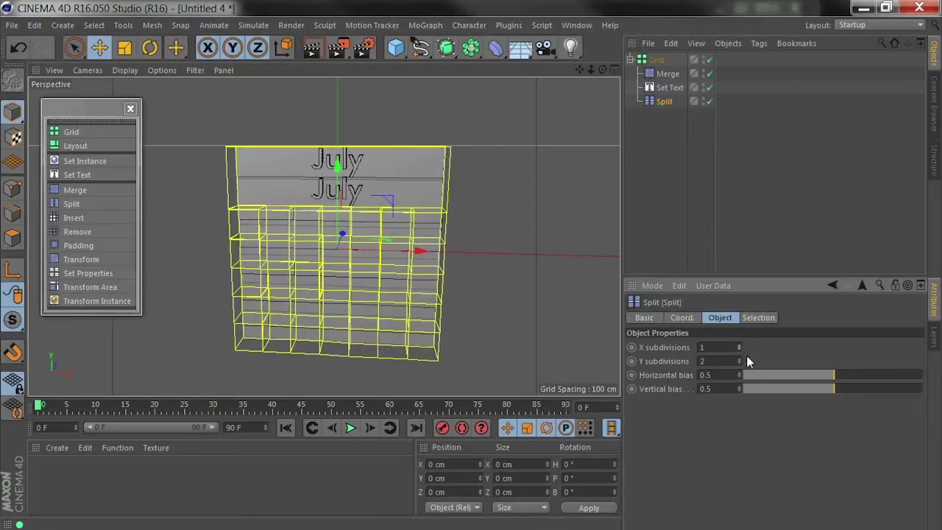
Step: Set the Split selection to Index 0 with Invert on, excluding the header
{"action": "left_click", "coordinate": [752, 317]}
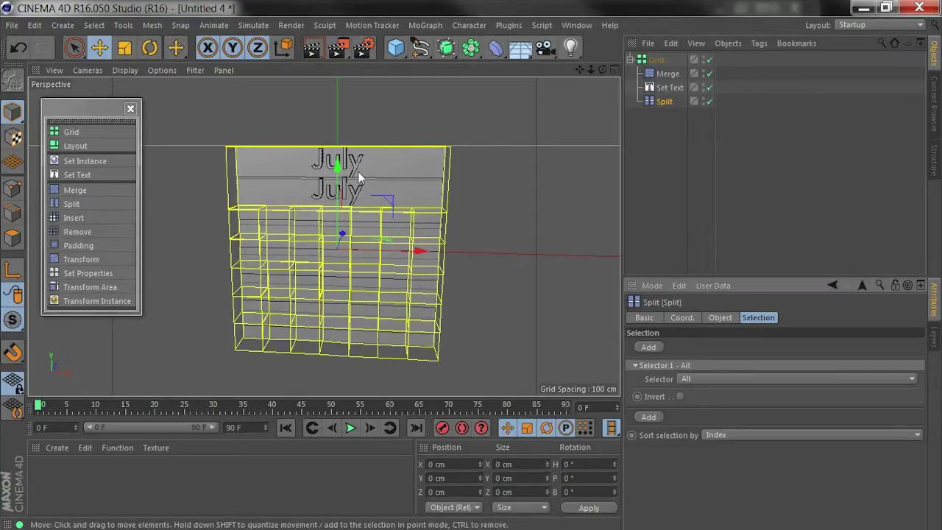
{"action": "left_click", "coordinate": [703, 378]}
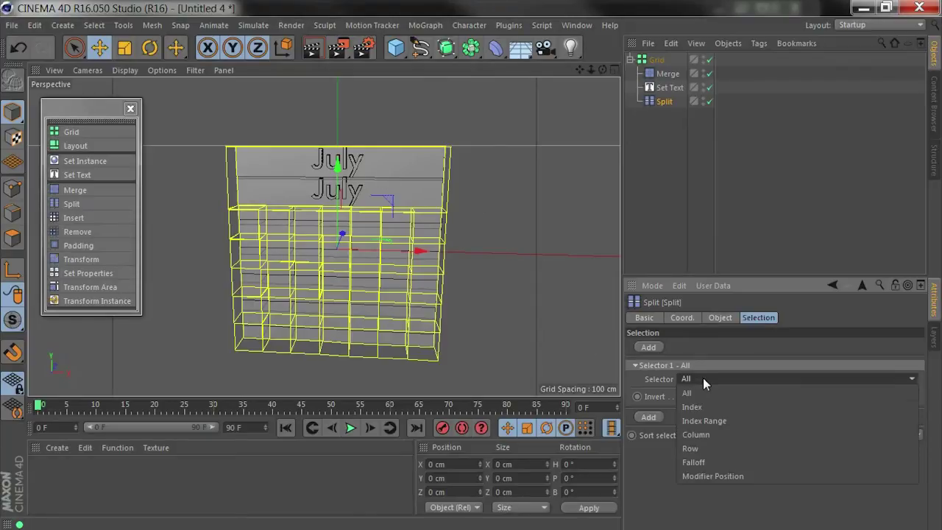
{"action": "left_click", "coordinate": [704, 405]}
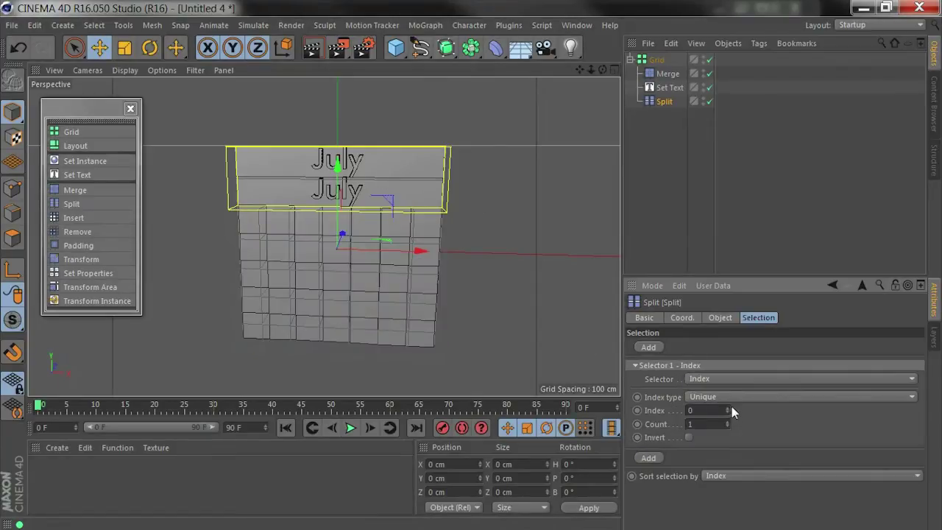
{"action": "left_click", "coordinate": [688, 438]}
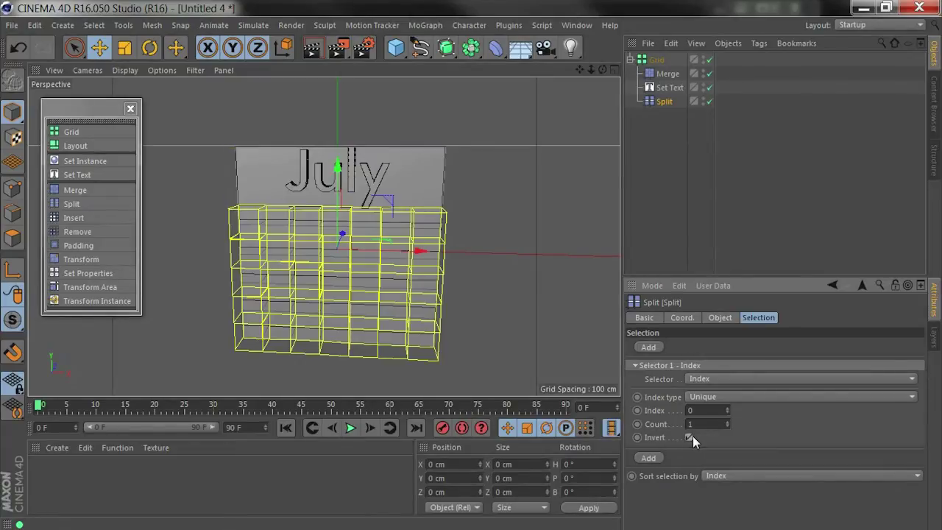
{"action": "left_click", "coordinate": [721, 315]}
{"action": "left_click", "coordinate": [410, 354]}
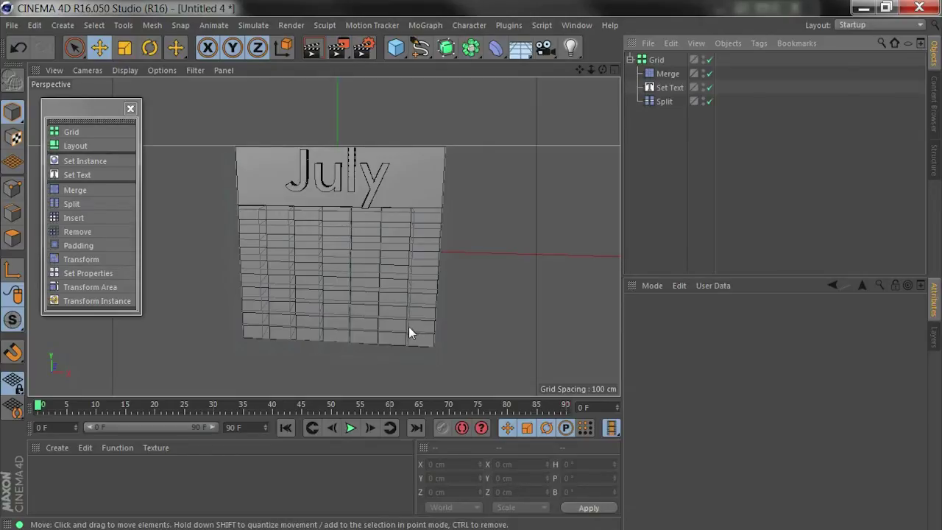
Step: Set the Split's vertical bias to 0.65
{"action": "left_click", "coordinate": [667, 101]}
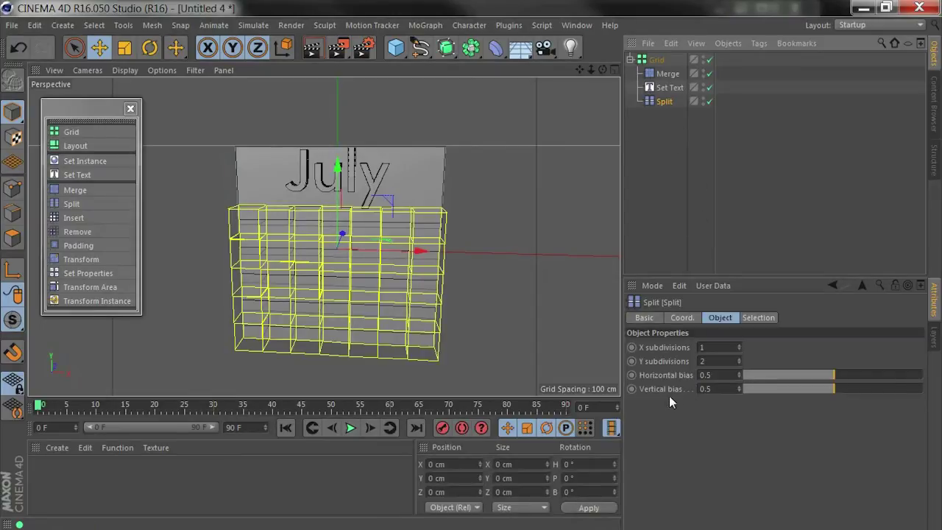
{"action": "left_click_drag", "start_coordinate": [843, 389], "coordinate": [917, 389]}
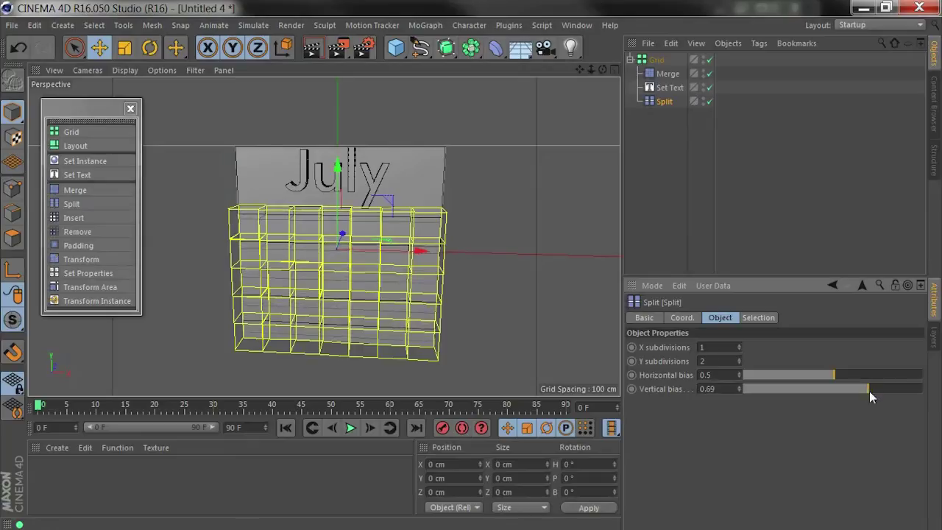
{"action": "left_click_drag", "start_coordinate": [869, 391], "coordinate": [860, 390]}
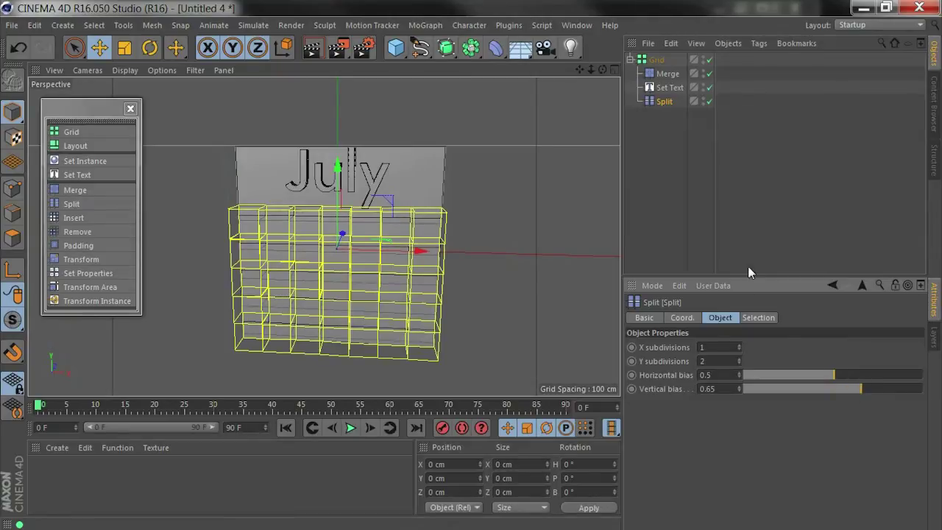
{"action": "left_click", "coordinate": [666, 200]}
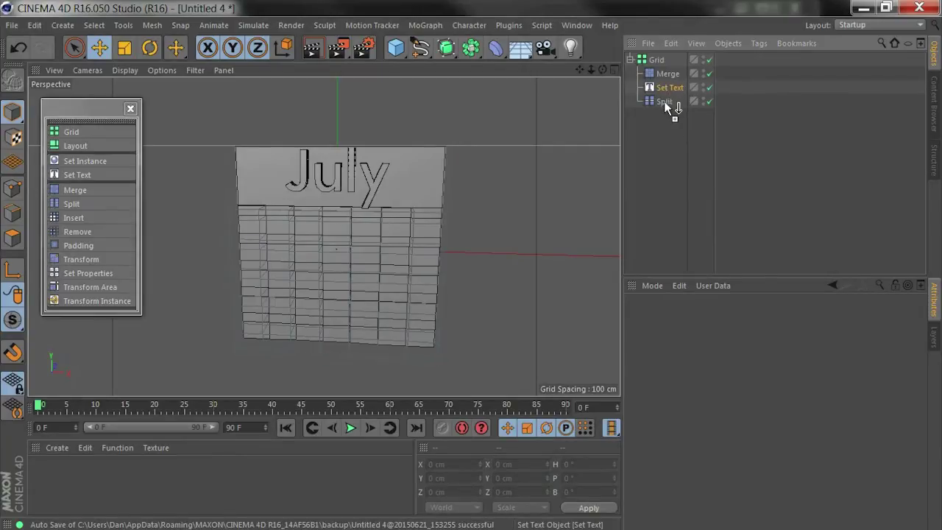
Step: Duplicate Set Text below Split as Set Text.1, using Index type Split with Index 0
{"action": "left_click_drag", "start_coordinate": [664, 100], "coordinate": [666, 109], "text": "ctrl"}
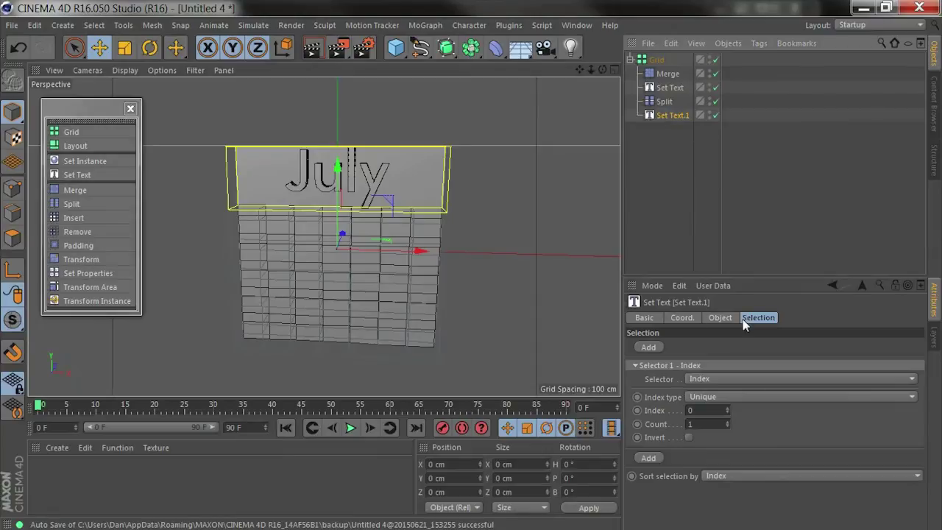
{"action": "left_click", "coordinate": [691, 396]}
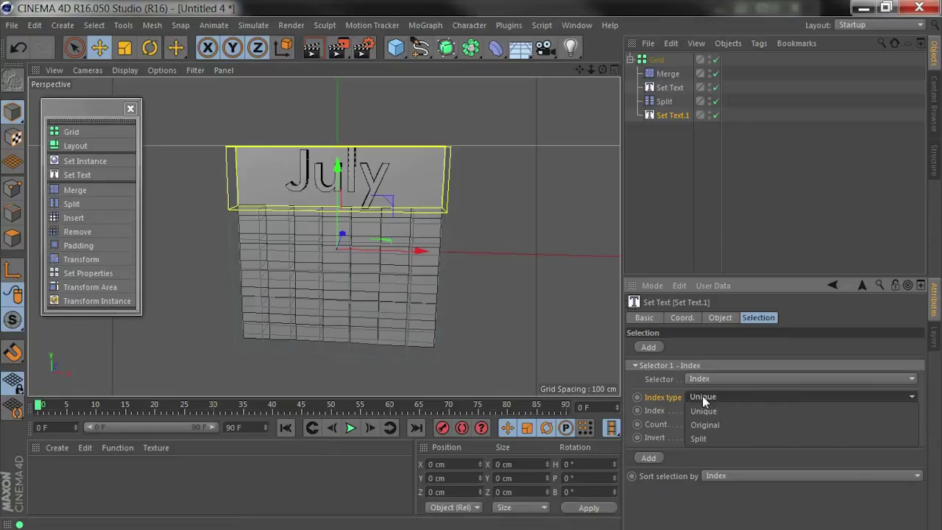
{"action": "left_click", "coordinate": [711, 440]}
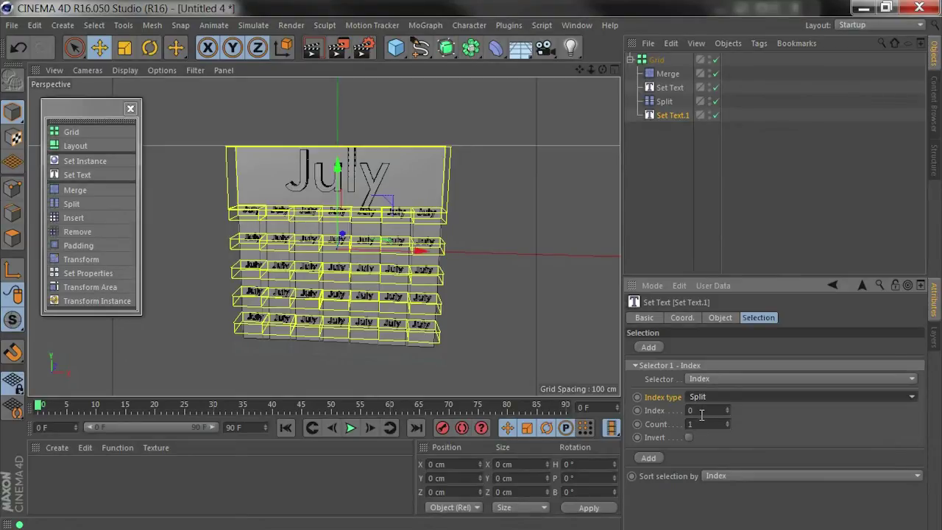
{"action": "left_click", "coordinate": [725, 407]}
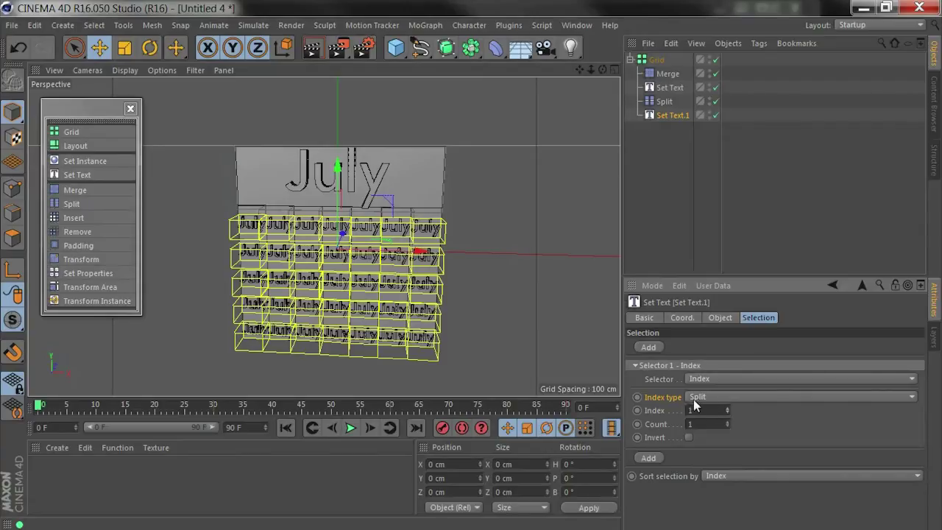
{"action": "left_click", "coordinate": [705, 397]}
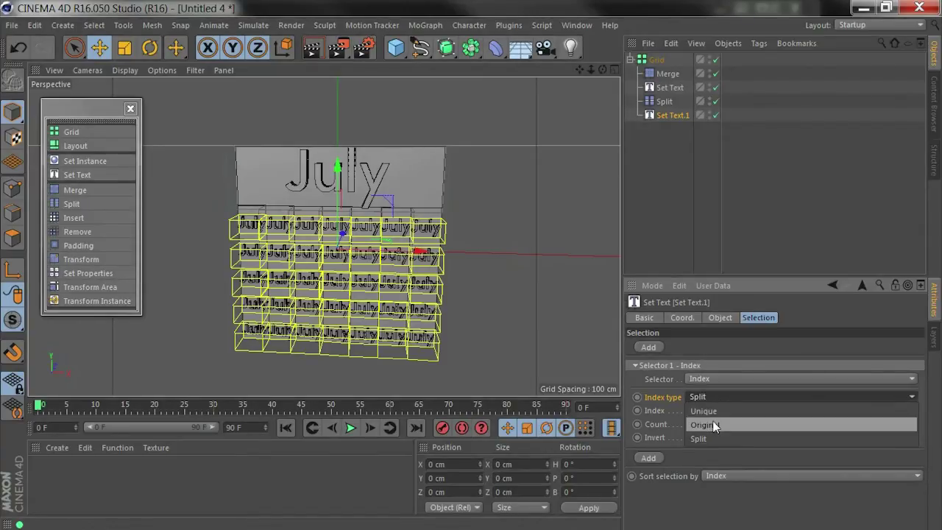
{"action": "left_click", "coordinate": [661, 421]}
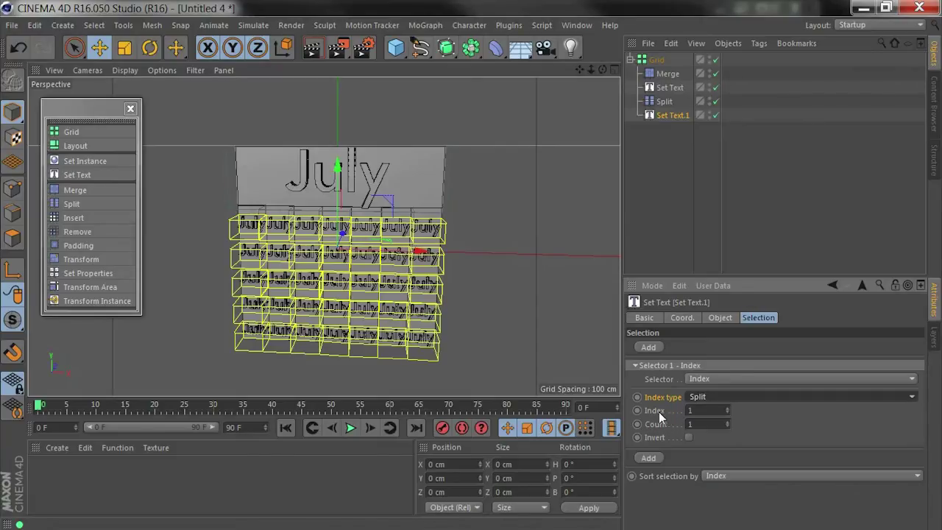
{"action": "left_click", "coordinate": [726, 408]}
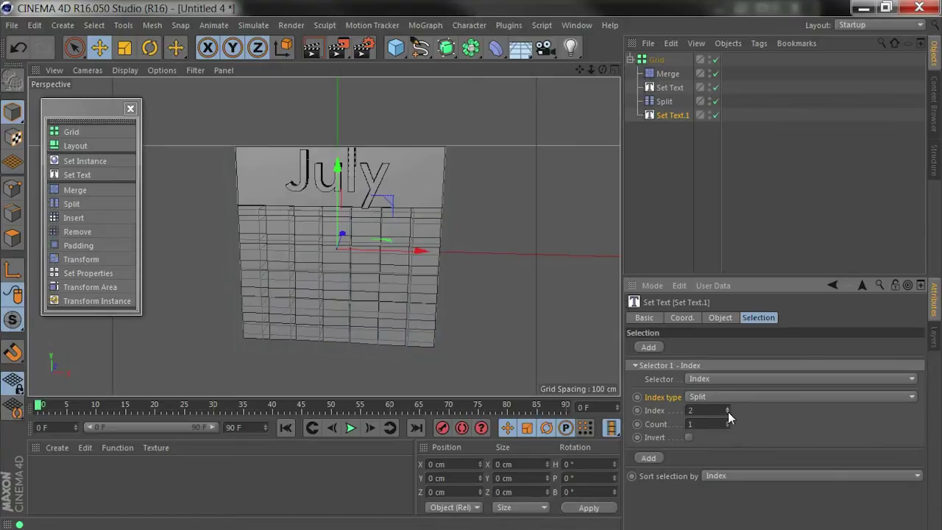
{"action": "left_click", "coordinate": [727, 413]}
{"action": "left_click", "coordinate": [725, 413]}
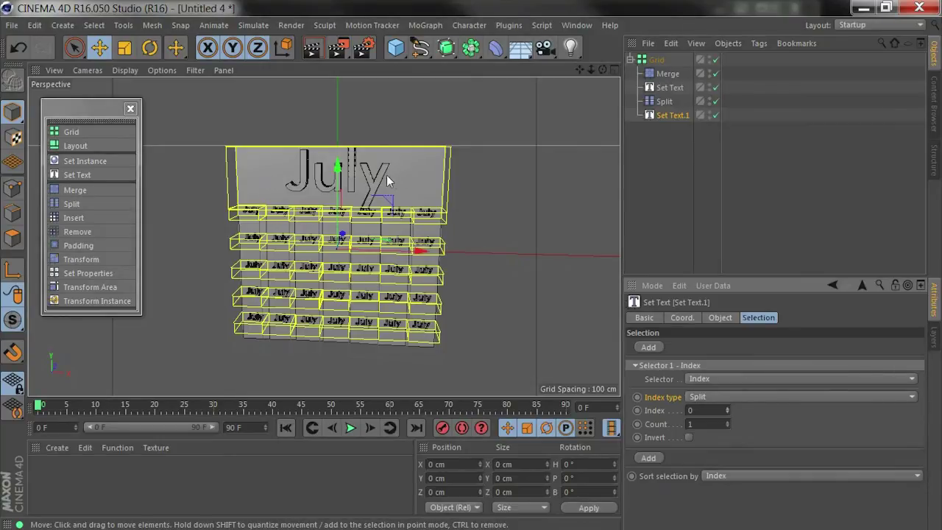
Step: Add a second selector with Filter Subtract and an Index selector to exclude the header
{"action": "left_click", "coordinate": [647, 458]}
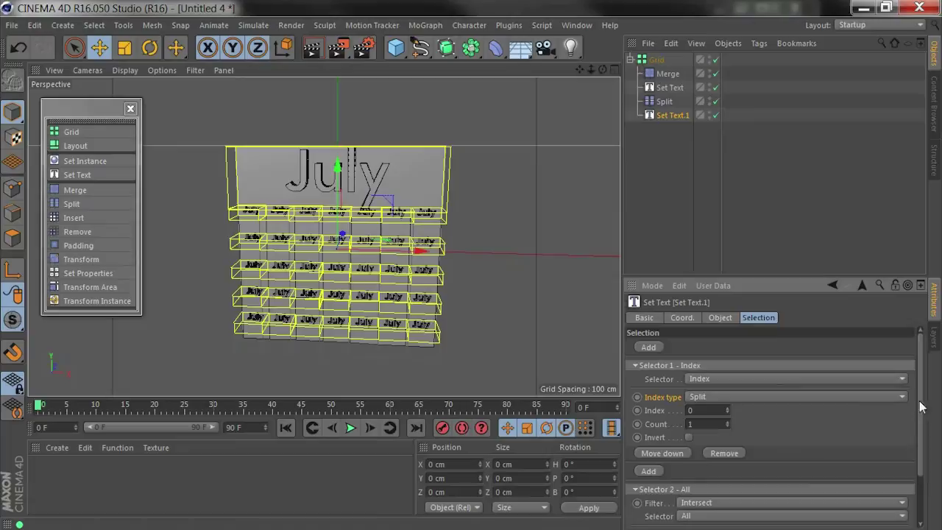
{"action": "left_click_drag", "start_coordinate": [920, 407], "coordinate": [920, 461]}
{"action": "left_click", "coordinate": [693, 440]}
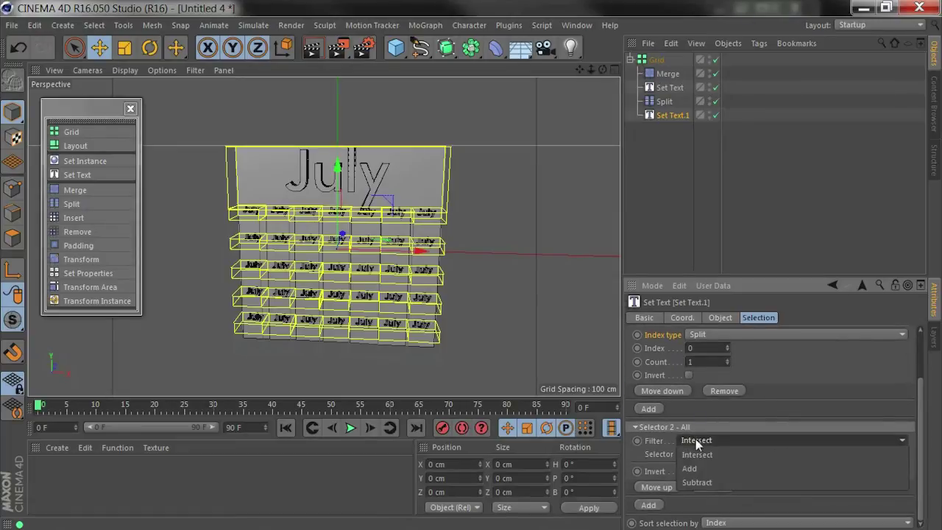
{"action": "left_click", "coordinate": [709, 481]}
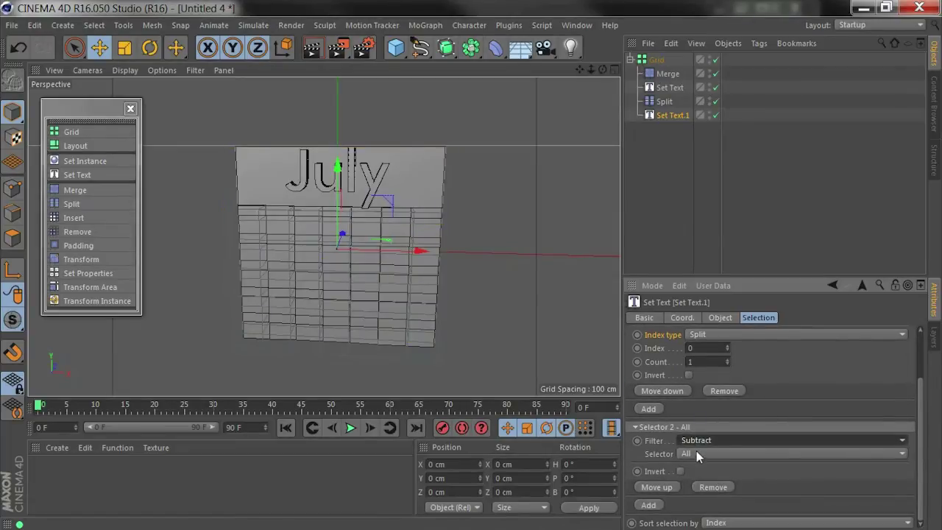
{"action": "left_click", "coordinate": [696, 453]}
{"action": "left_click", "coordinate": [697, 367]}
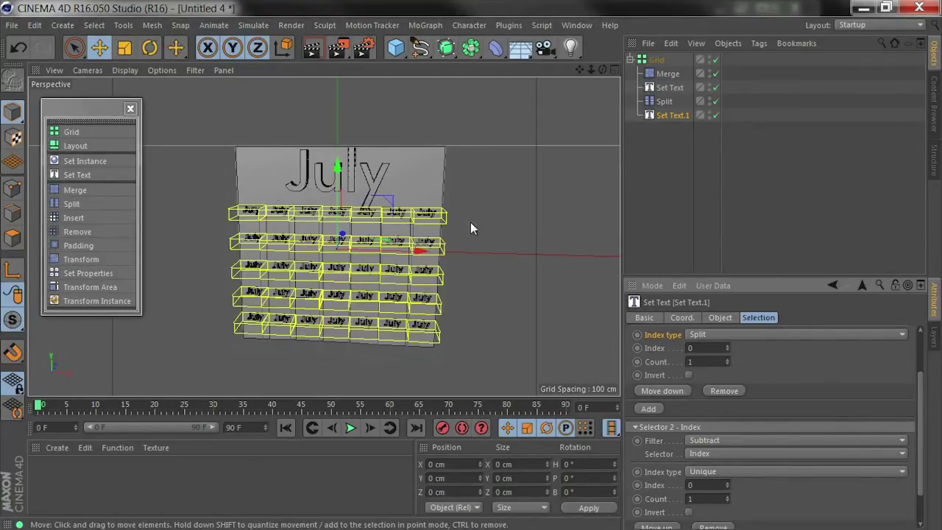
Step: Replace Set Text.1's 'July' with the lines Sunday, Monday, Tuesday, Wednesday, Thursday, Friday, Saturday
{"action": "left_click", "coordinate": [721, 319]}
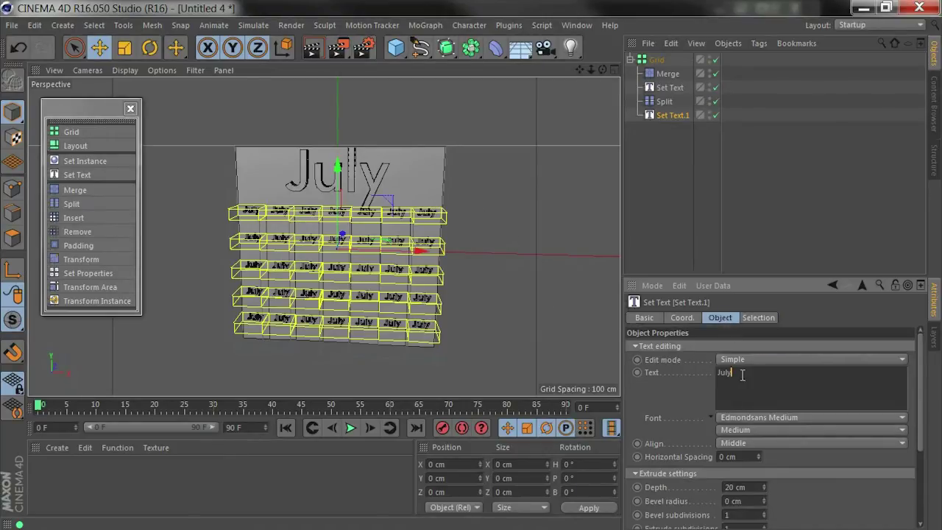
{"action": "left_click_drag", "start_coordinate": [739, 372], "coordinate": [699, 372]}
{"action": "type", "text": "Sunday"}
{"action": "key", "text": "Return"}
{"action": "type", "text": "Monday"}
{"action": "key", "text": "Return"}
{"action": "type", "text": "Tuesday"}
{"action": "key", "text": "Return"}
{"action": "type", "text": "Wednesday"}
{"action": "key", "text": "Return"}
{"action": "type", "text": "Thursday"}
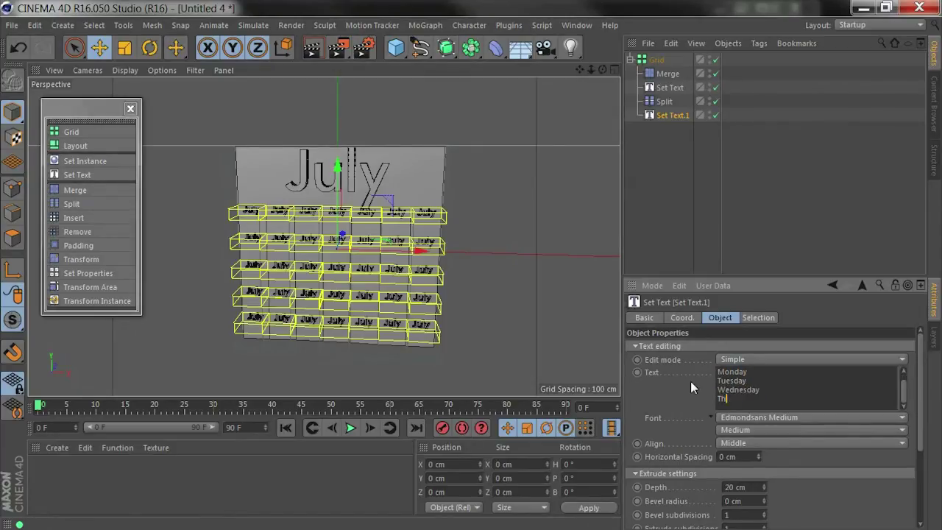
{"action": "key", "text": "Return"}
{"action": "type", "text": "Friday"}
{"action": "key", "text": "Return"}
{"action": "type", "text": "Saturday"}
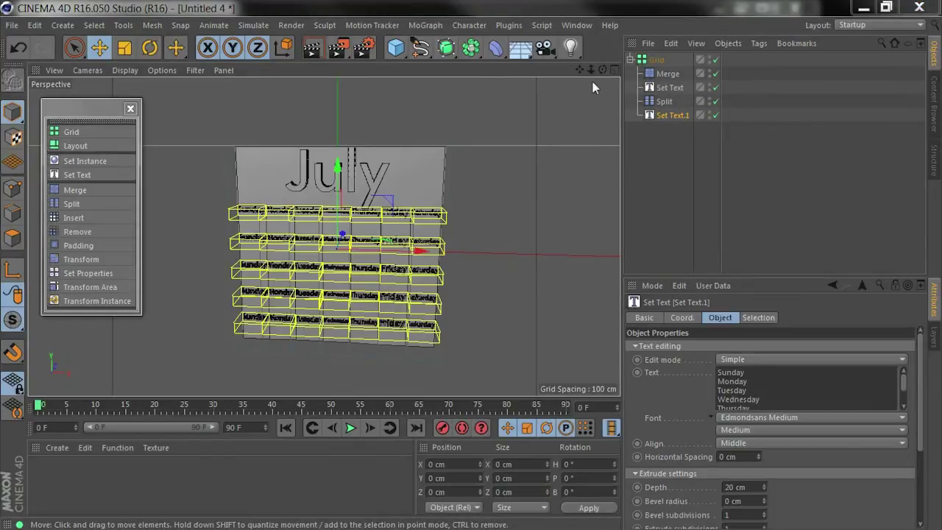
{"action": "left_click_drag", "start_coordinate": [590, 70], "coordinate": [646, 86]}
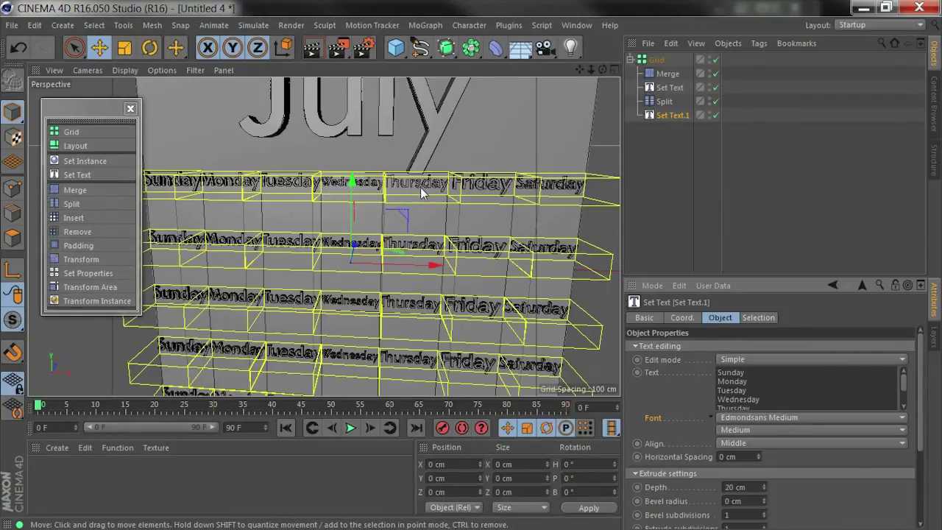
Step: Set the label Bounding box to Match largest text object and restore the previous view
{"action": "left_click_drag", "start_coordinate": [922, 350], "coordinate": [920, 418]}
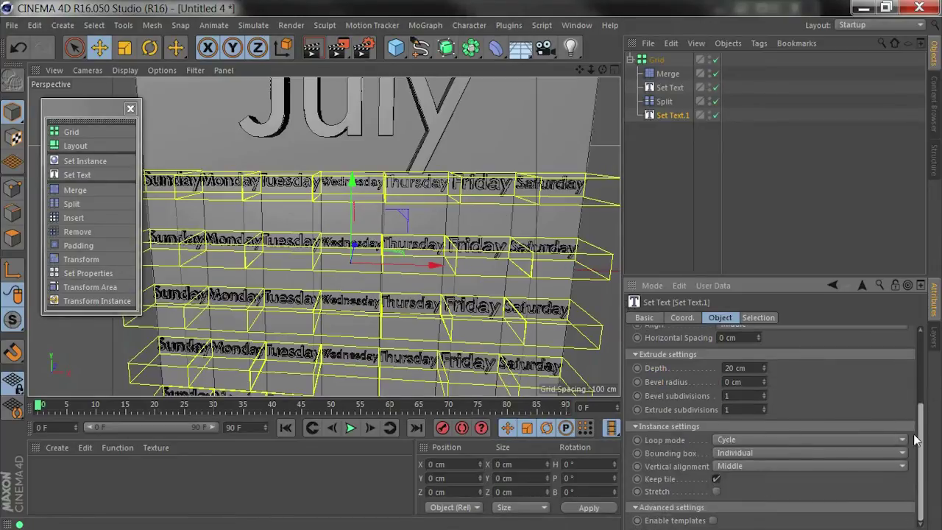
{"action": "left_click", "coordinate": [723, 455]}
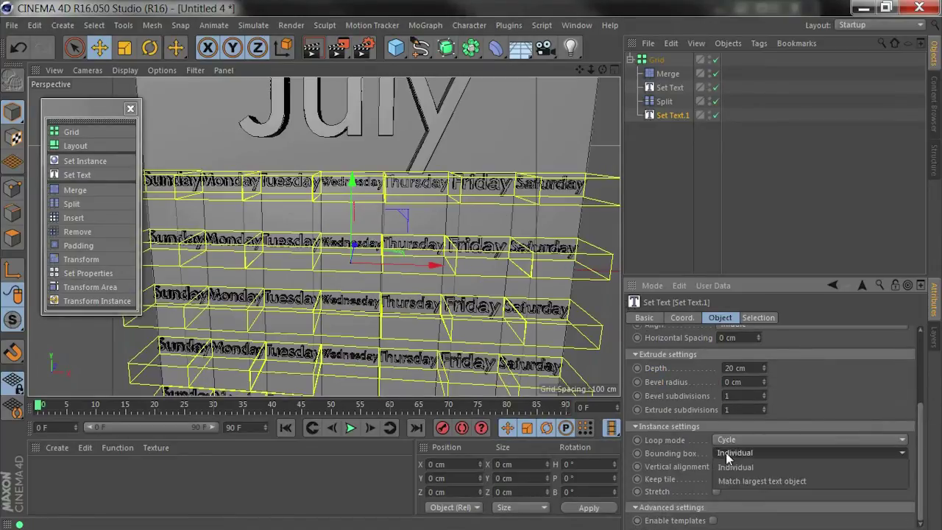
{"action": "left_click", "coordinate": [765, 480]}
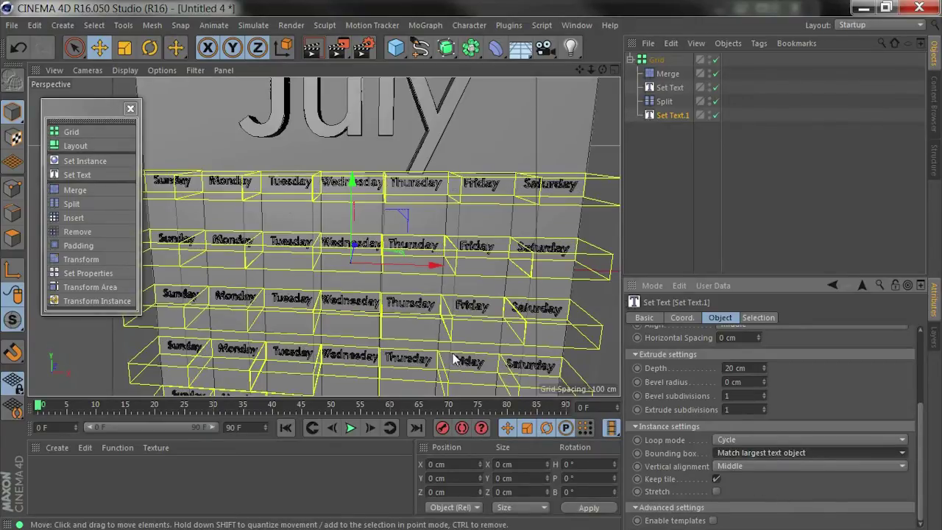
{"action": "left_click", "coordinate": [54, 70]}
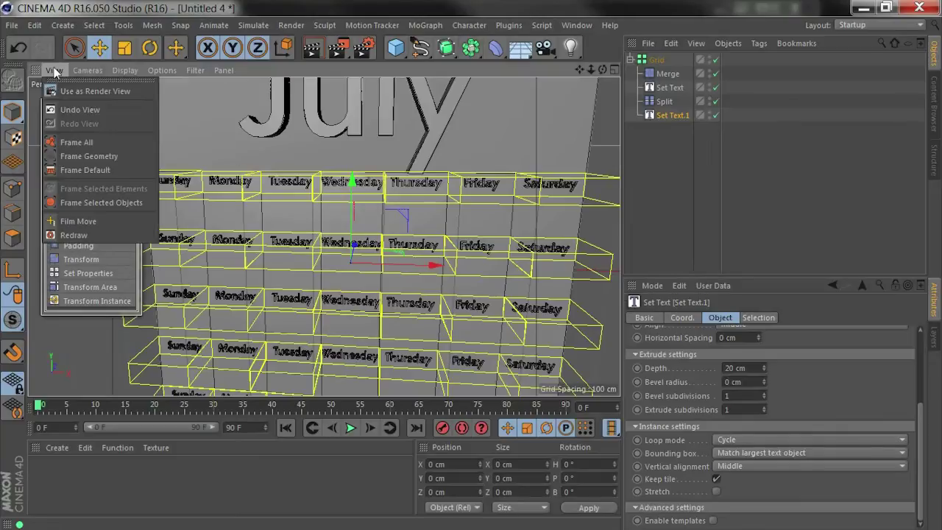
{"action": "left_click", "coordinate": [80, 109]}
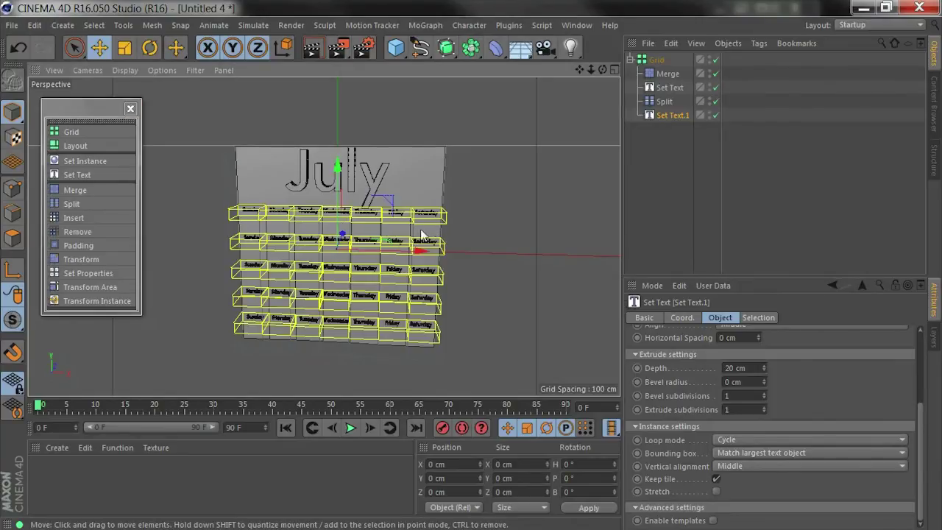
Step: Duplicate Set Text.1 as Set Text.2 and show its selection settings
{"action": "left_click", "coordinate": [668, 131]}
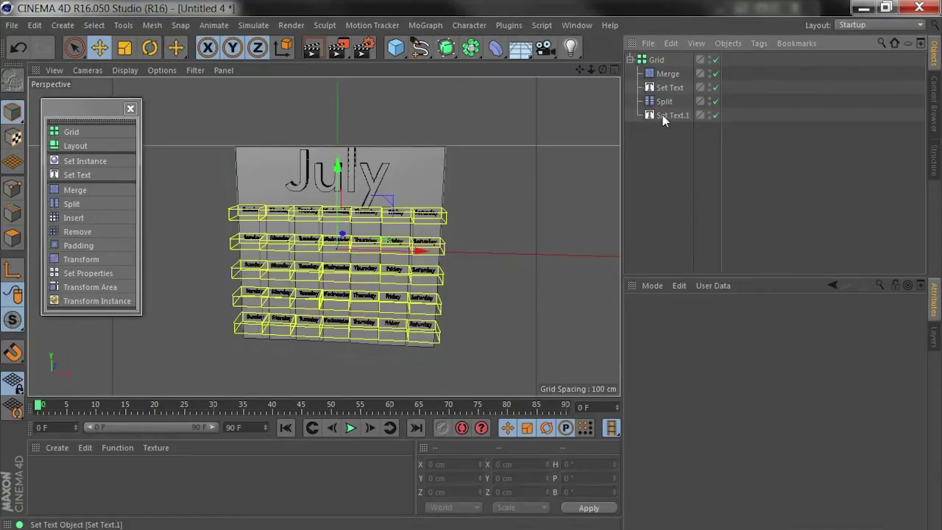
{"action": "left_click_drag", "start_coordinate": [663, 118], "coordinate": [663, 119], "text": "ctrl"}
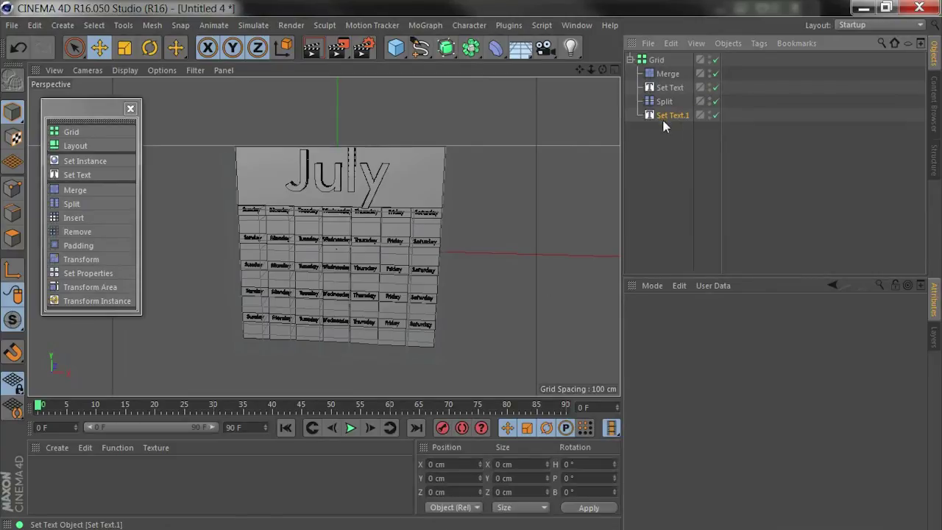
{"action": "left_click", "coordinate": [758, 318]}
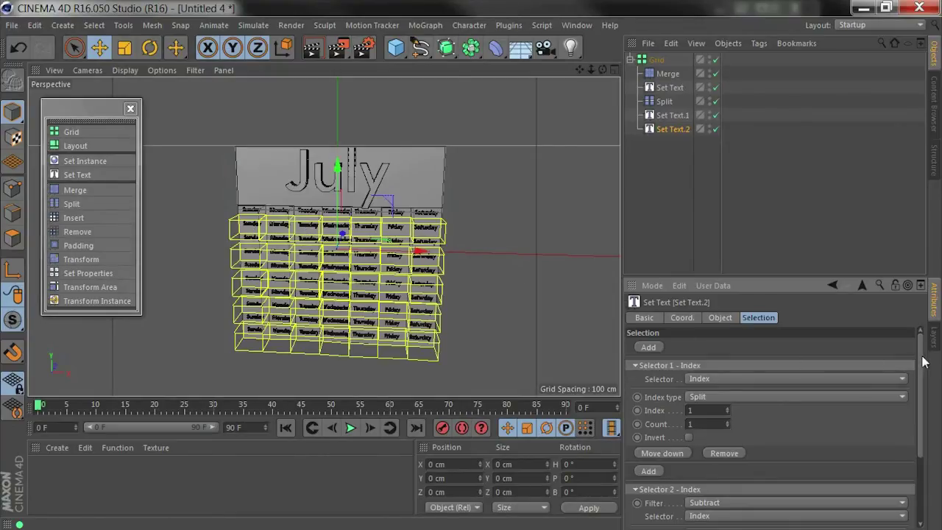
Step: Make Selector 3 a Subtract Index Range using Original index type
{"action": "scroll", "coordinate": [924, 360], "scroll_direction": "down", "scroll_amount": 5}
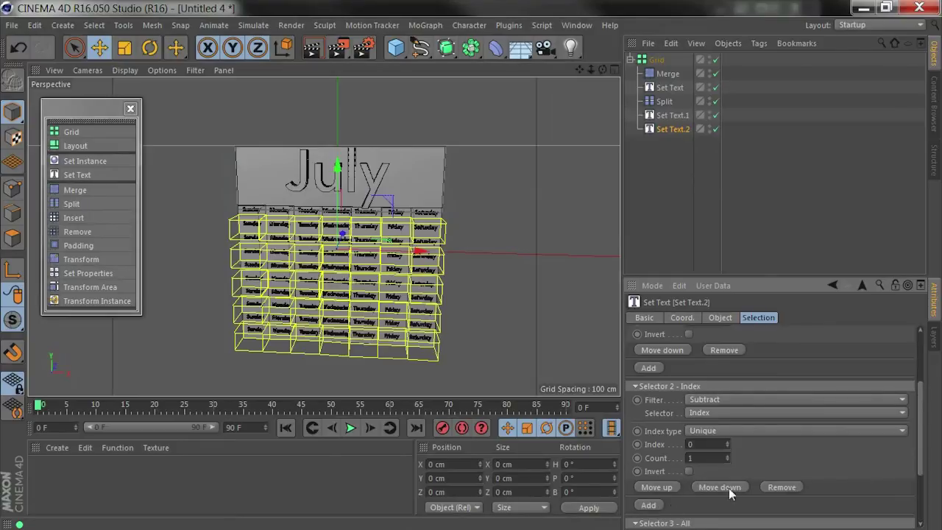
{"action": "scroll", "coordinate": [920, 414], "scroll_direction": "down", "scroll_amount": 5}
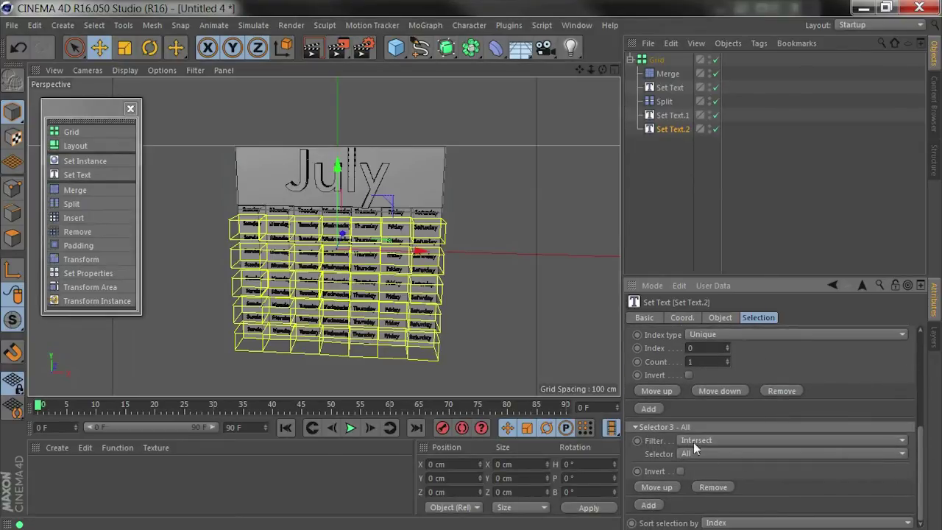
{"action": "left_click", "coordinate": [693, 441]}
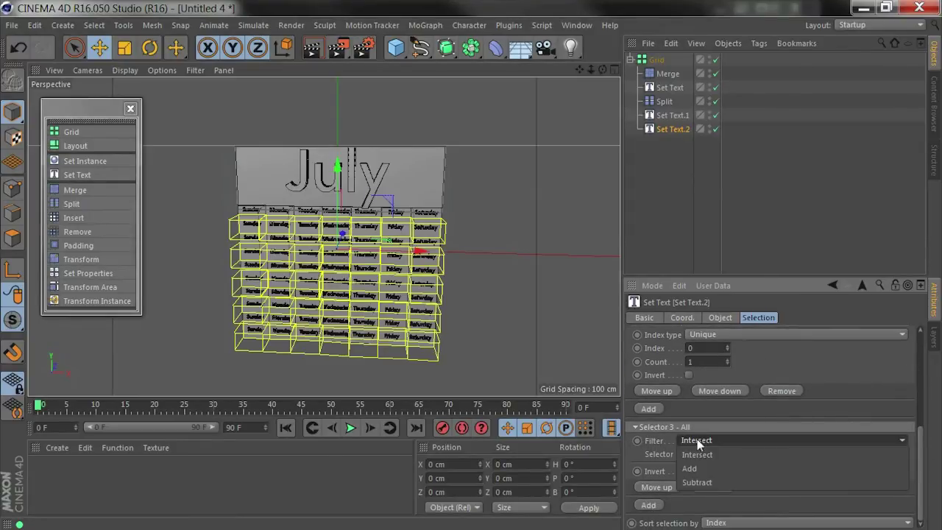
{"action": "left_click", "coordinate": [713, 483]}
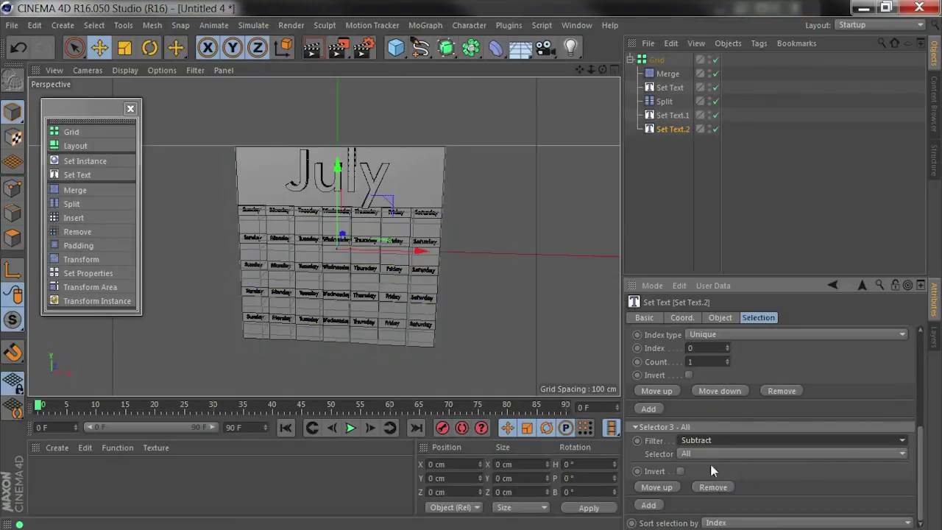
{"action": "left_click", "coordinate": [707, 454]}
{"action": "left_click", "coordinate": [720, 385]}
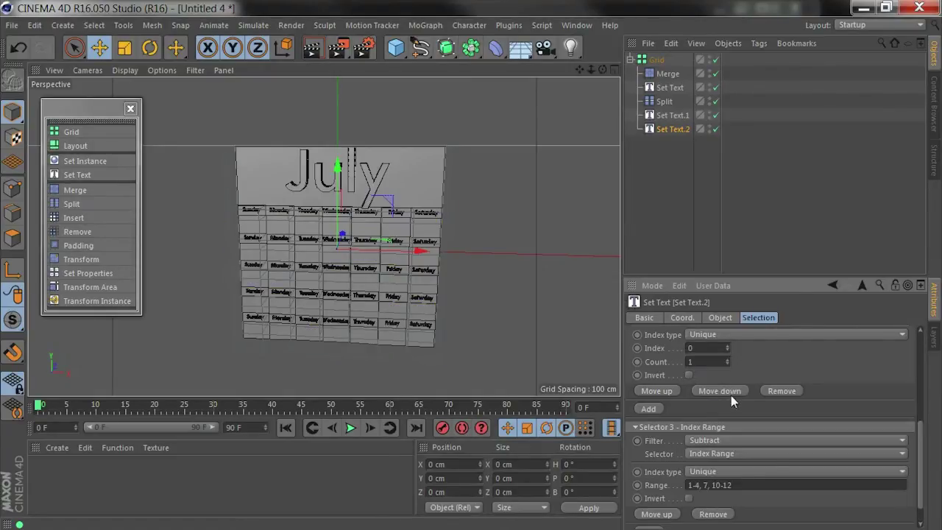
{"action": "left_click", "coordinate": [691, 486]}
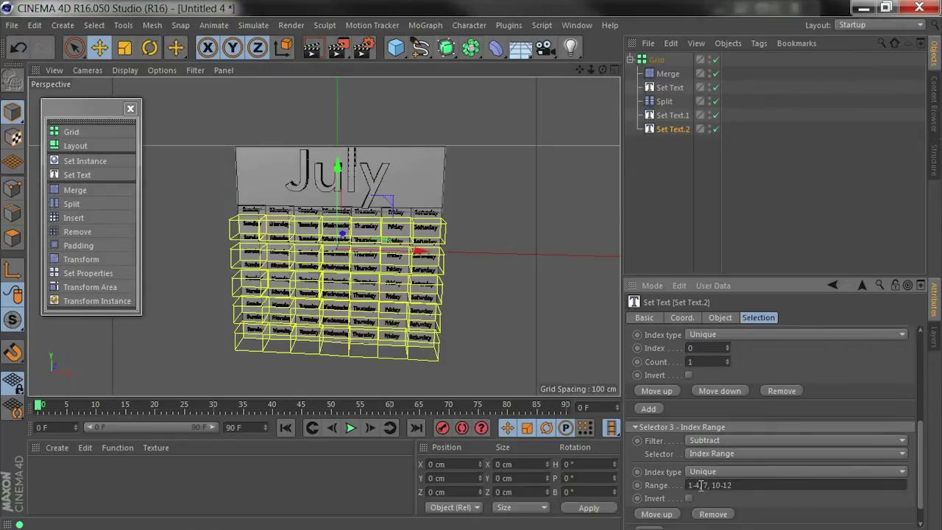
{"action": "left_click", "coordinate": [706, 472]}
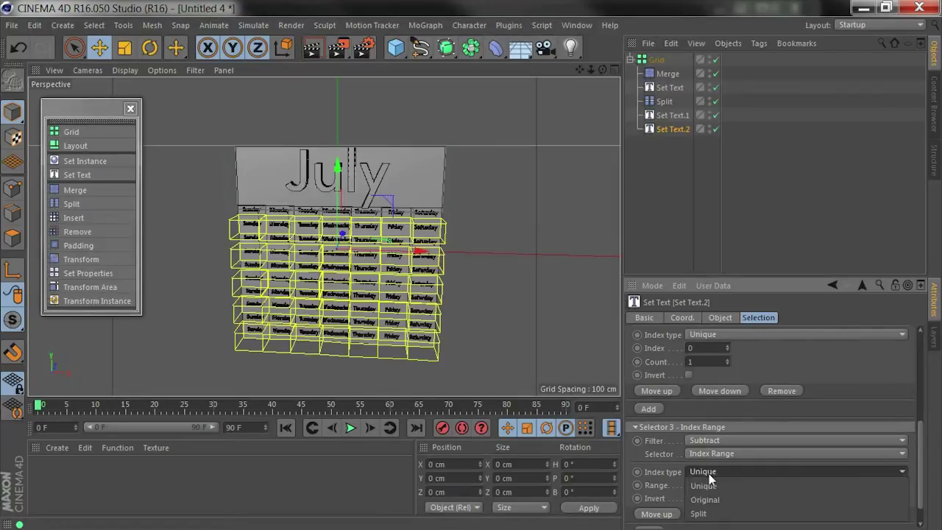
{"action": "left_click", "coordinate": [716, 500]}
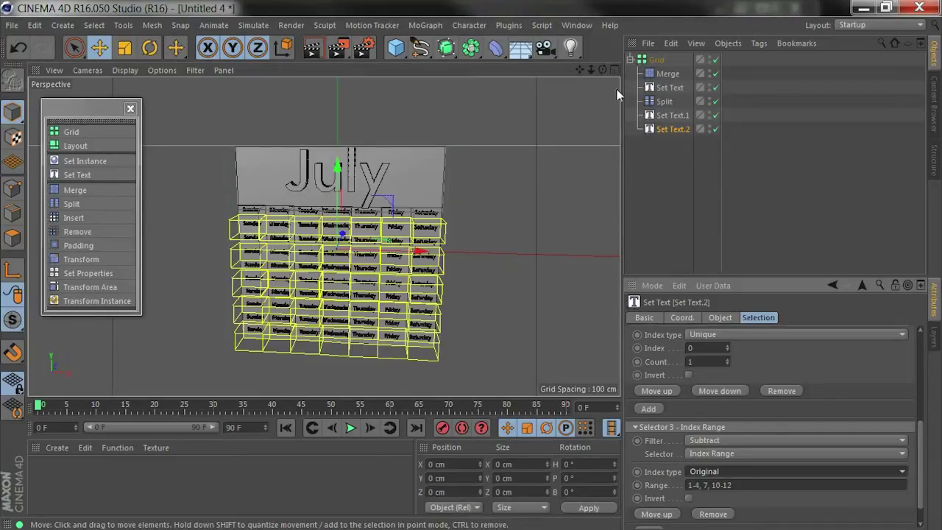
Step: Set the Grid's Draw index display to Original so cell numbers appear
{"action": "left_click", "coordinate": [657, 60]}
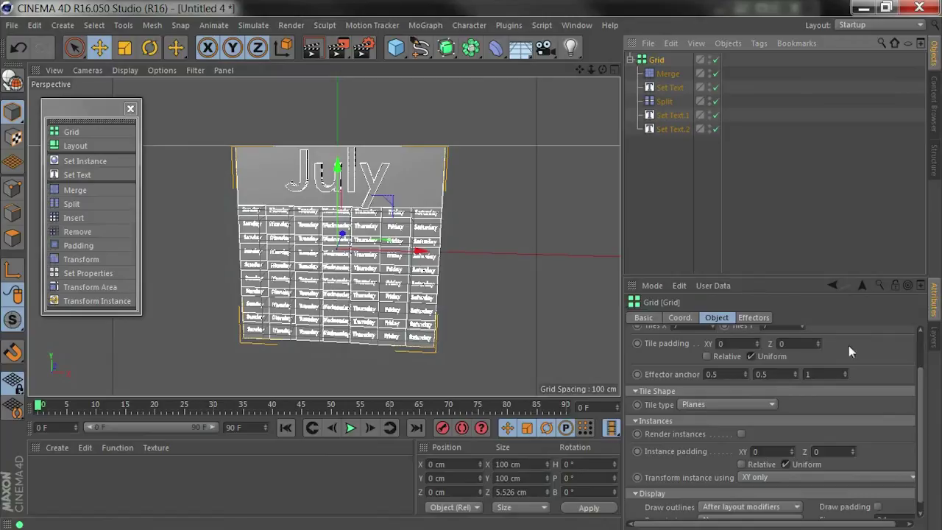
{"action": "left_click_drag", "start_coordinate": [921, 385], "coordinate": [920, 412]}
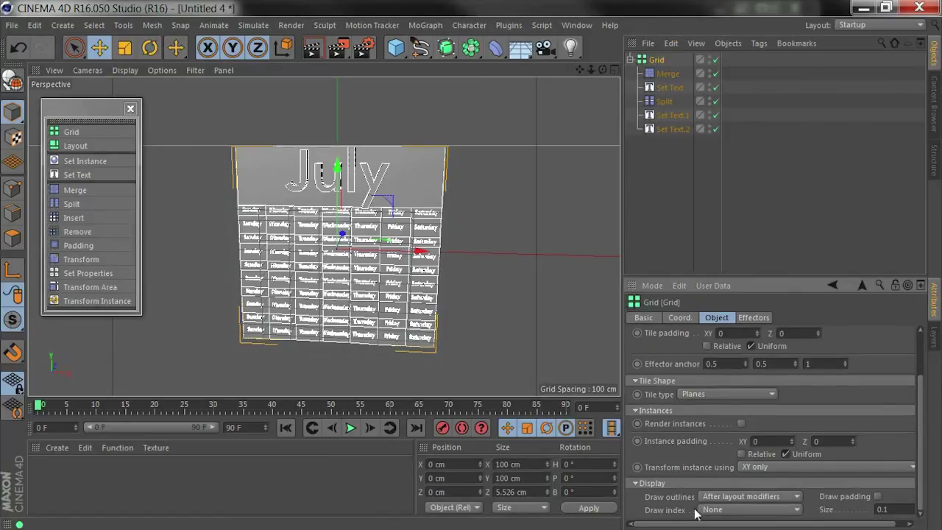
{"action": "left_click", "coordinate": [718, 510]}
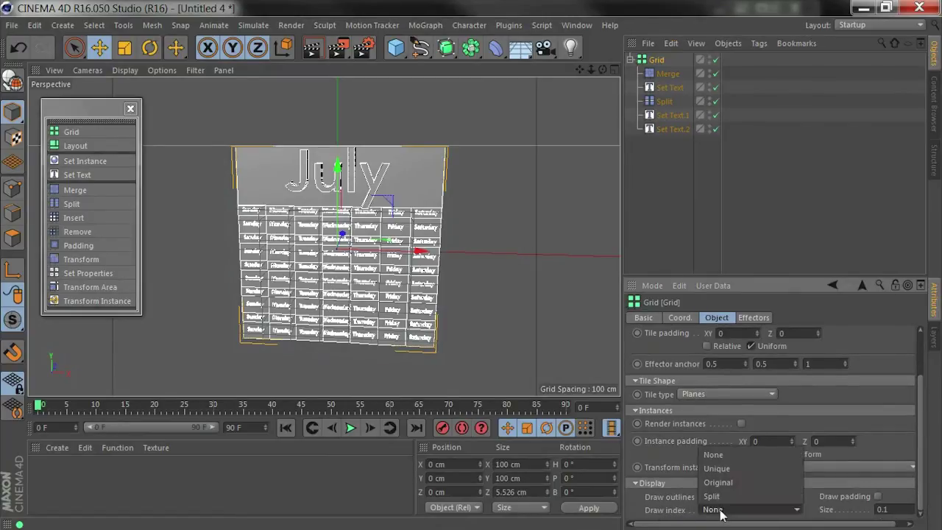
{"action": "left_click", "coordinate": [726, 481]}
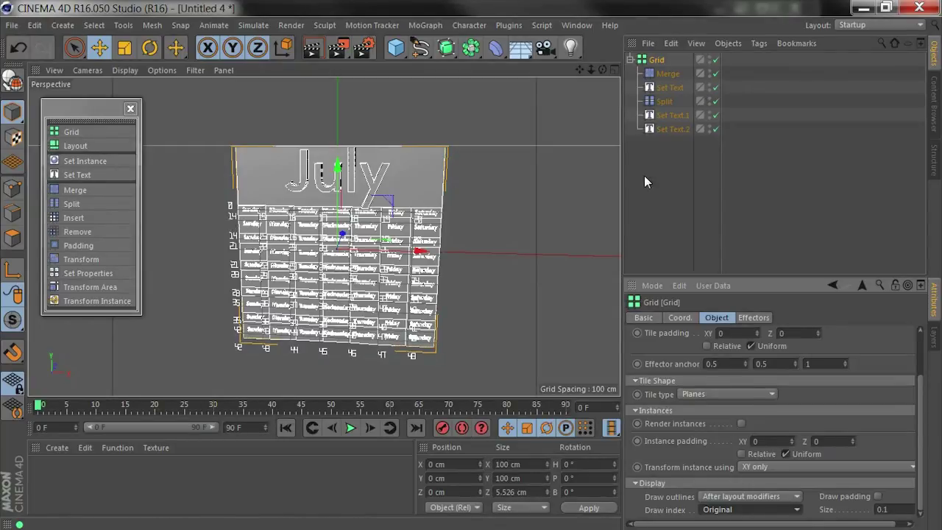
Step: Change Set Text.2's Selector 3 range to 14-16, 48
{"action": "left_click", "coordinate": [671, 129]}
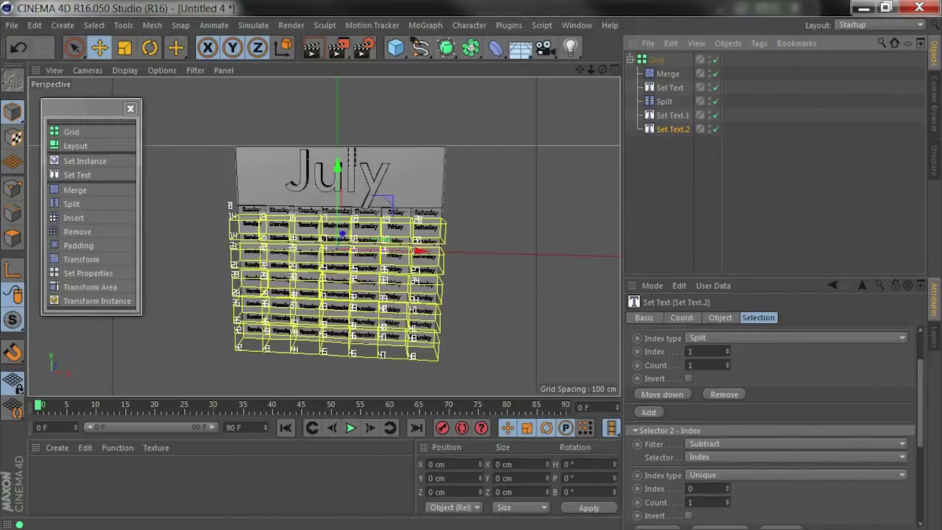
{"action": "left_click_drag", "start_coordinate": [921, 392], "coordinate": [919, 469]}
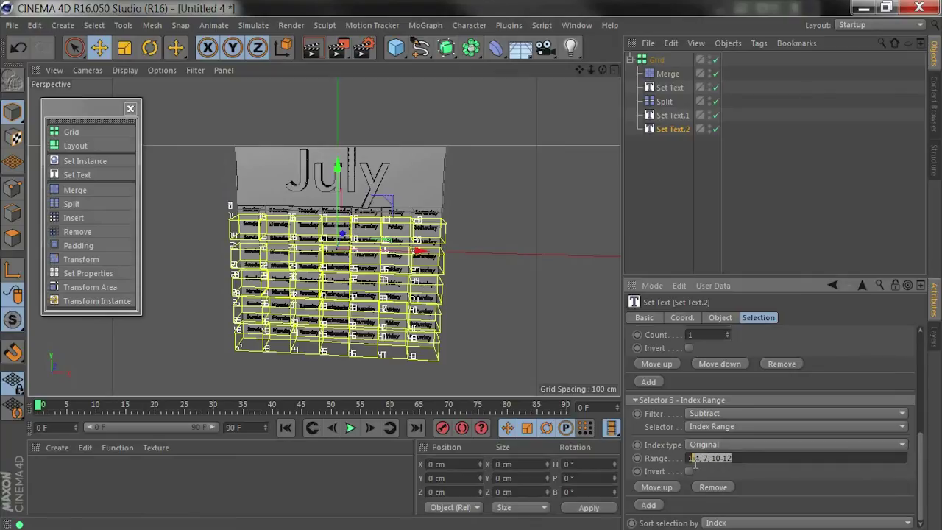
{"action": "type", "text": "-"}
{"action": "key", "text": "BackSpace"}
{"action": "key", "text": "Return"}
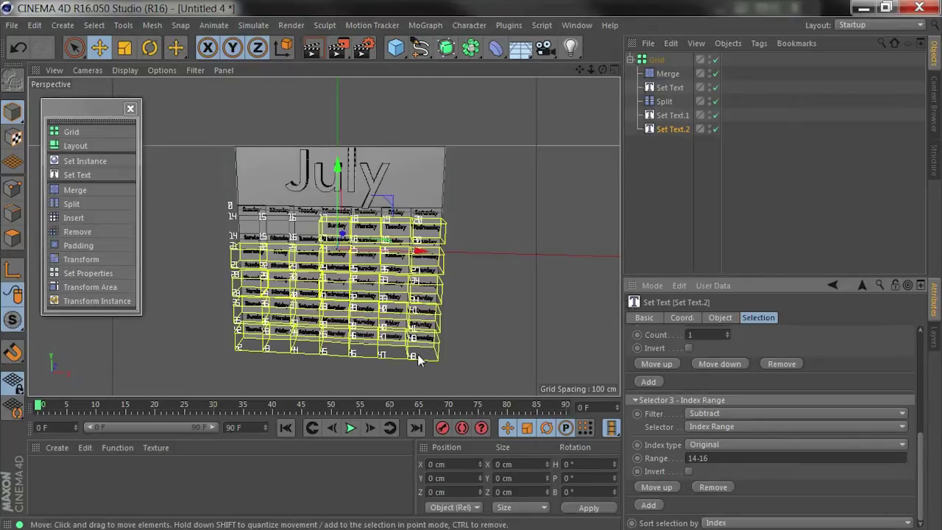
{"action": "left_click", "coordinate": [713, 458]}
{"action": "type", "text": ","}
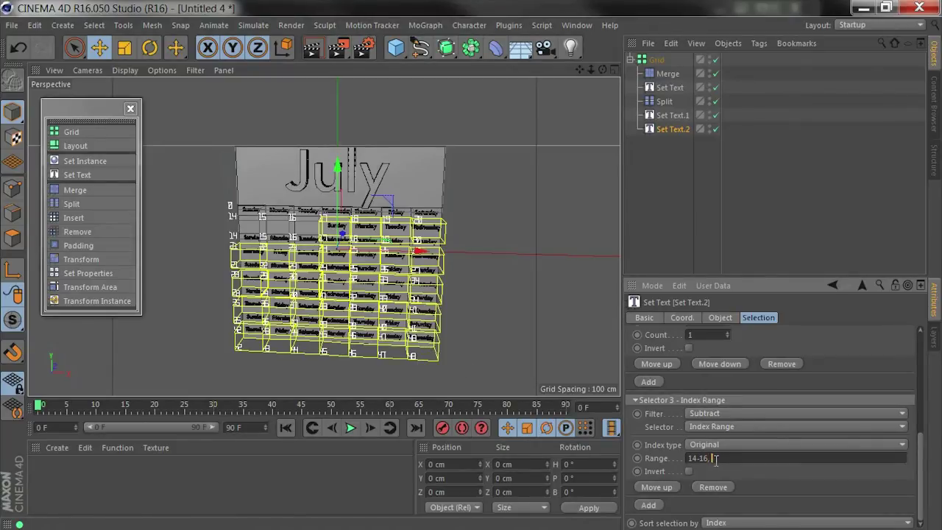
{"action": "type", "text": " 48"}
{"action": "key", "text": "Return"}
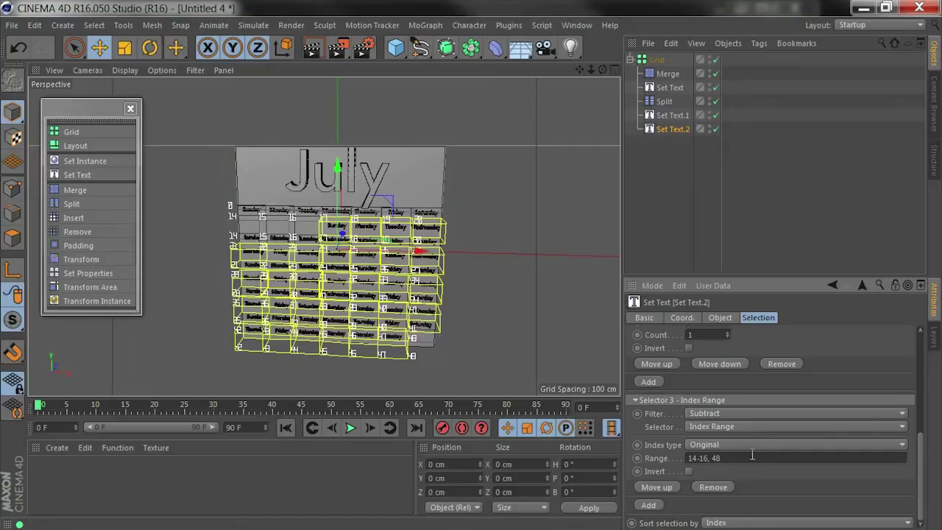
{"action": "scroll", "coordinate": [920, 423], "scroll_direction": "up", "scroll_amount": 6}
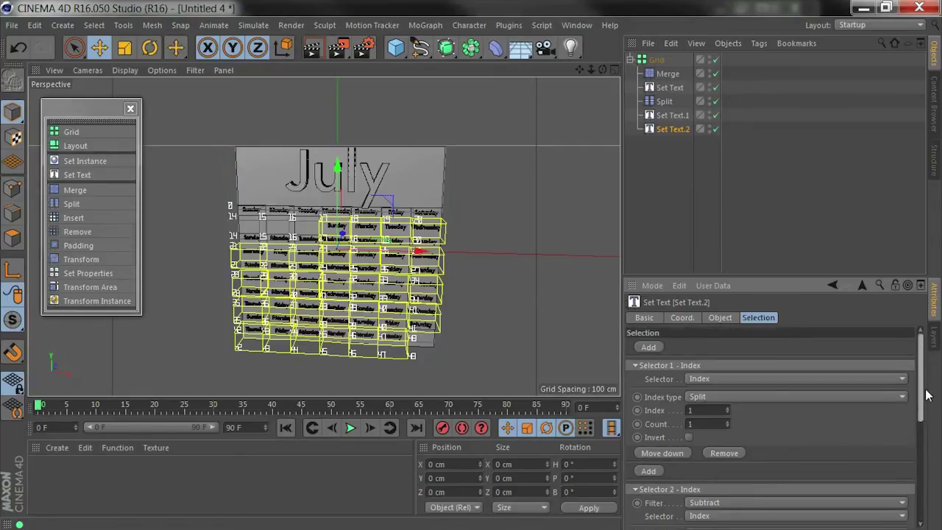
Step: Replace Set Text.2's day names with the template {{ selectionindex }}, with templates enabled
{"action": "left_click", "coordinate": [728, 319]}
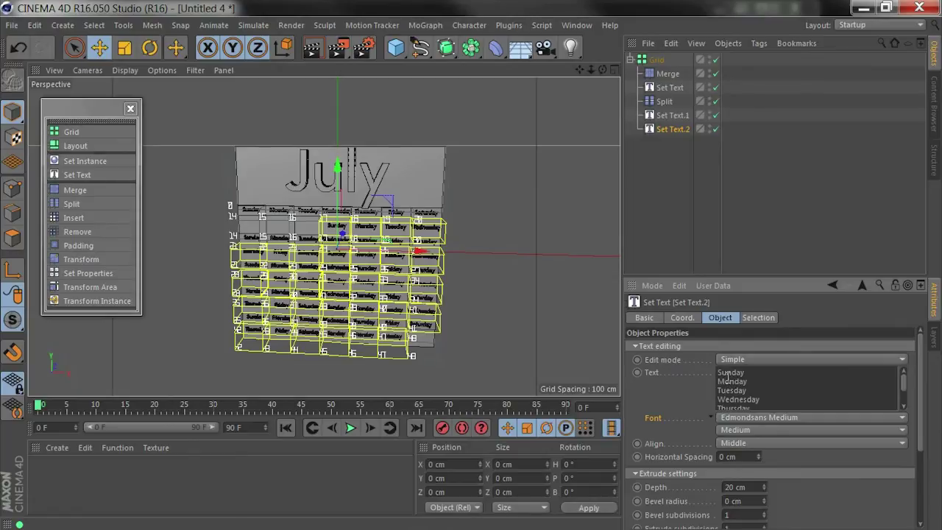
{"action": "key", "text": "ctrl+a"}
{"action": "key", "text": "BackSpace"}
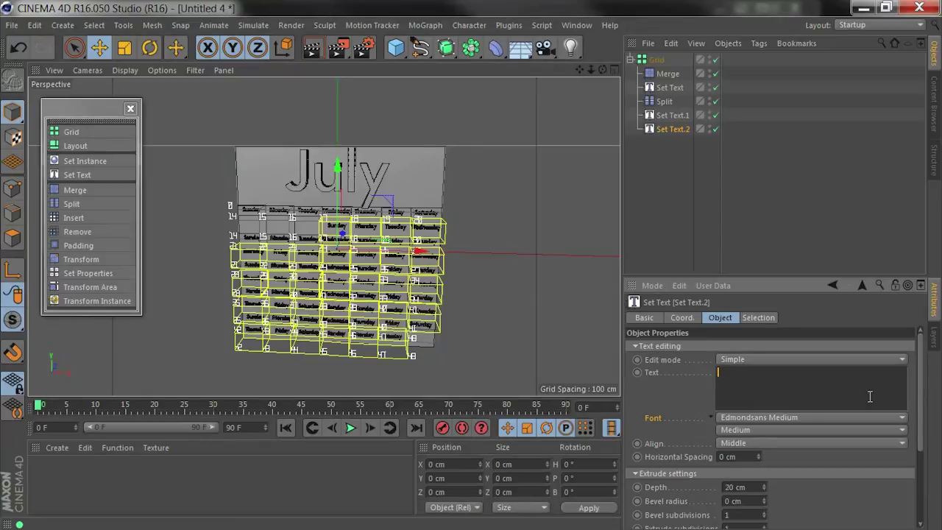
{"action": "left_click_drag", "start_coordinate": [922, 390], "coordinate": [927, 467]}
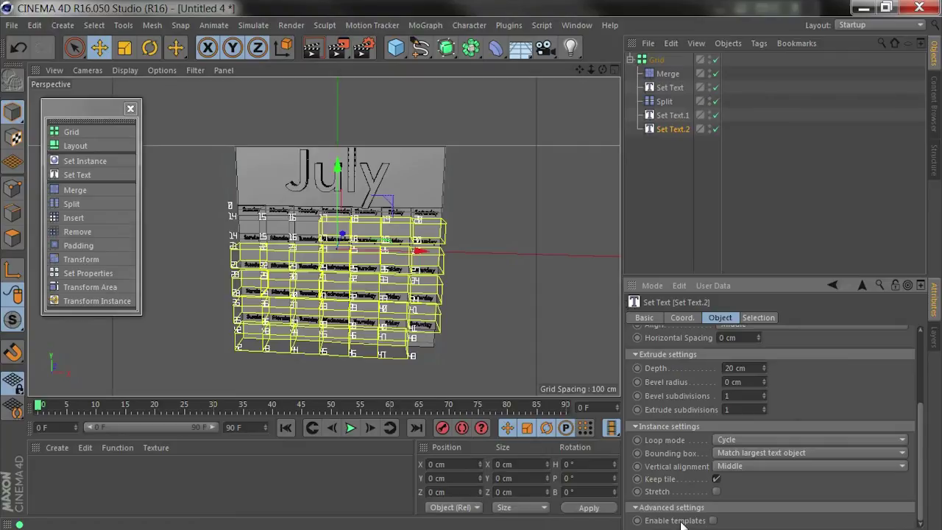
{"action": "left_click", "coordinate": [712, 520]}
{"action": "left_click_drag", "start_coordinate": [922, 475], "coordinate": [920, 399]}
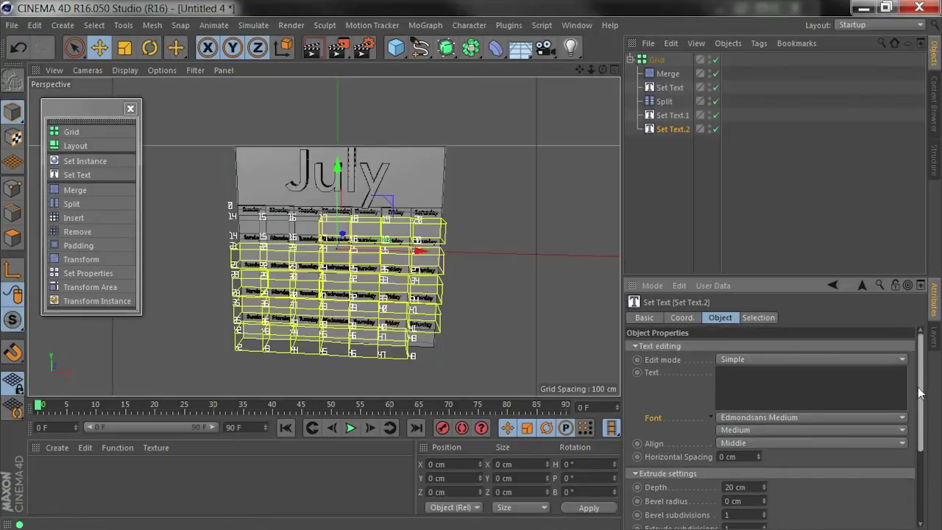
{"action": "left_click", "coordinate": [844, 390]}
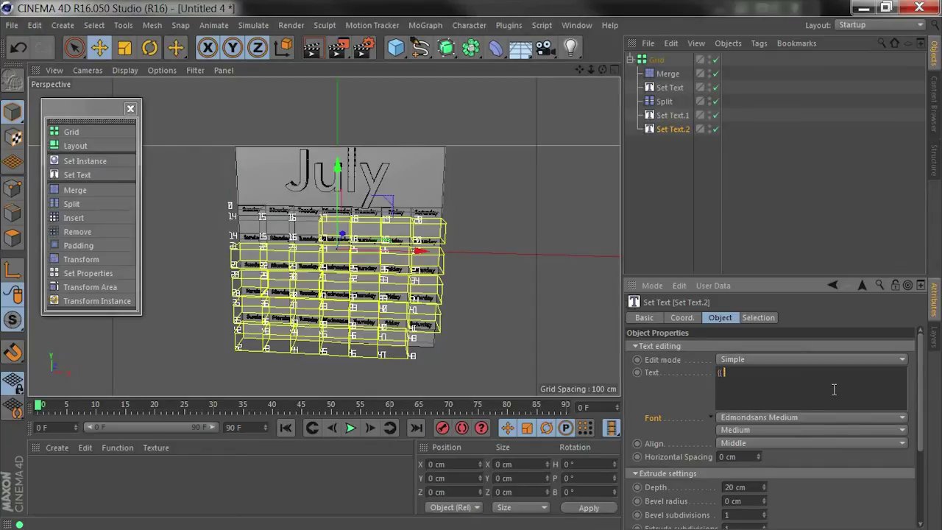
{"action": "type", "text": "{{ selectionindex }}"}
{"action": "left_click", "coordinate": [658, 386]}
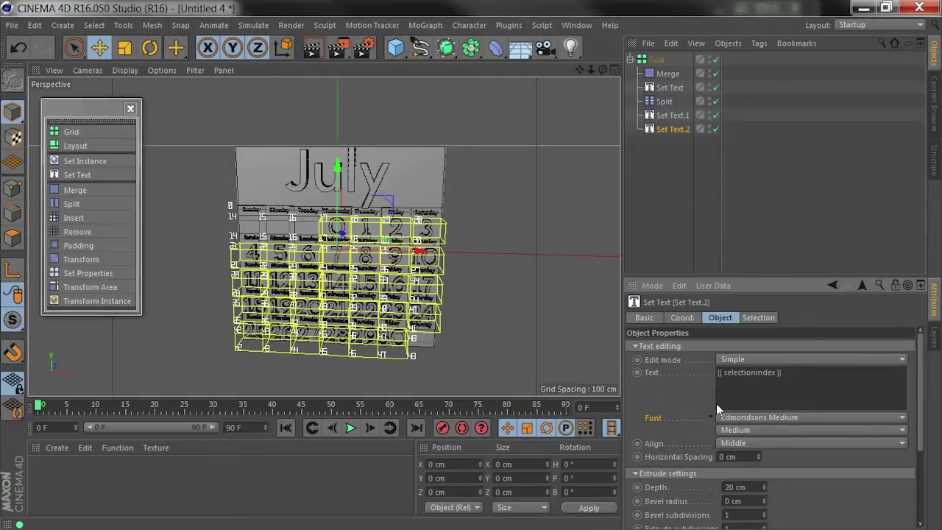
{"action": "left_click", "coordinate": [644, 195]}
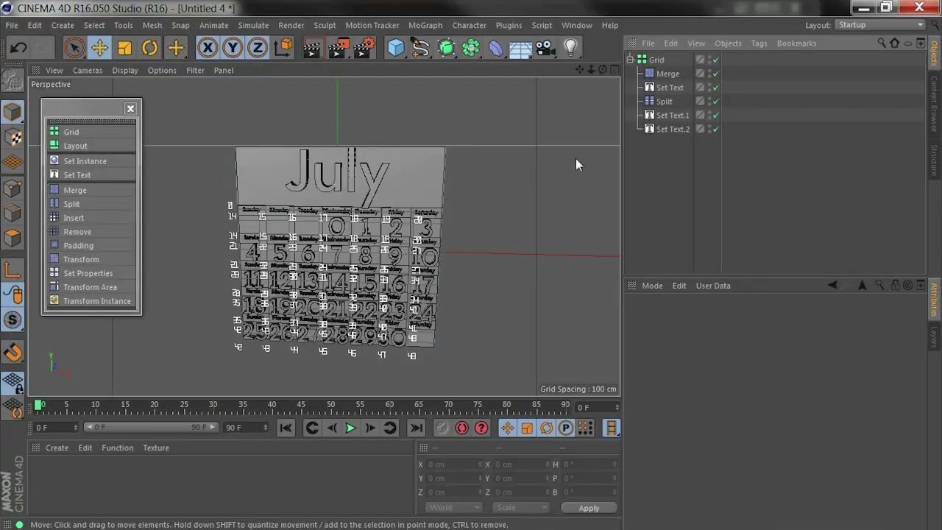
Step: Set the Grid's Draw index to None to hide its index numbers
{"action": "left_click", "coordinate": [654, 61]}
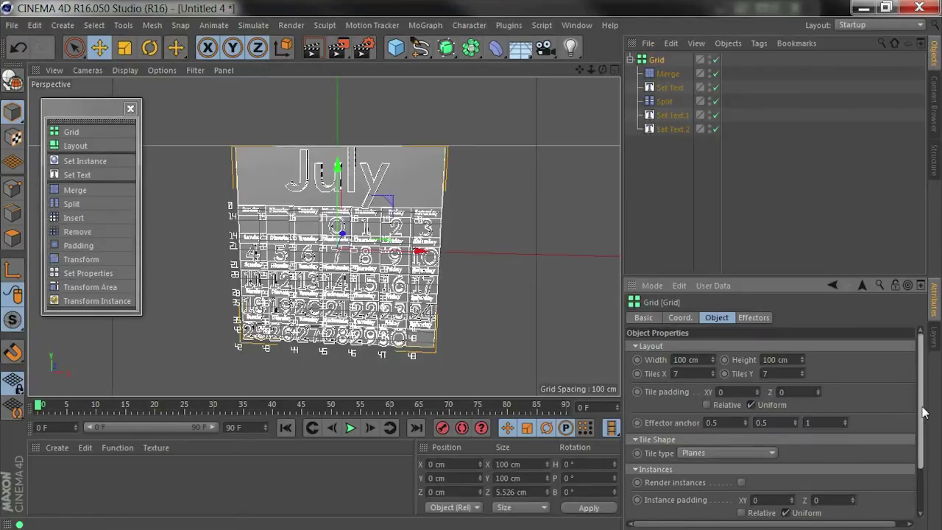
{"action": "scroll", "coordinate": [926, 475], "scroll_direction": "down", "scroll_amount": 5}
{"action": "left_click", "coordinate": [738, 509]}
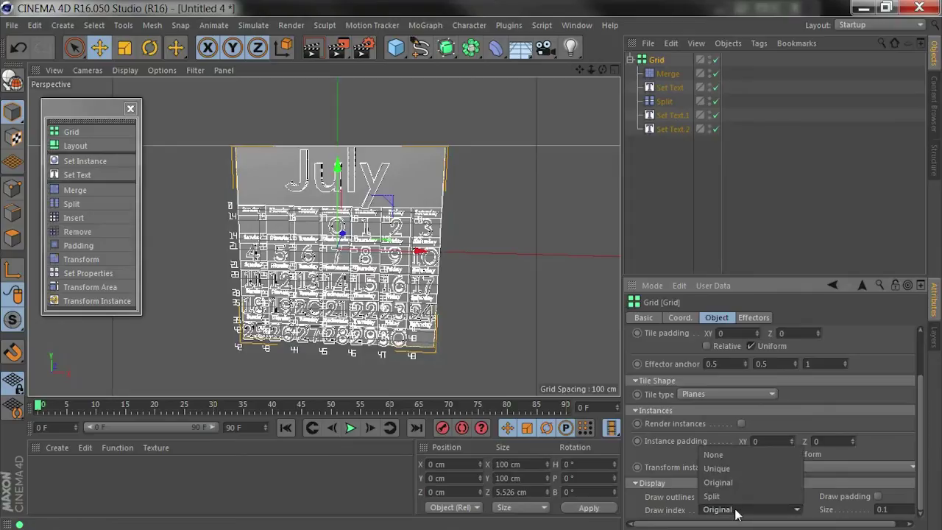
{"action": "left_click", "coordinate": [735, 453]}
{"action": "left_click", "coordinate": [665, 158]}
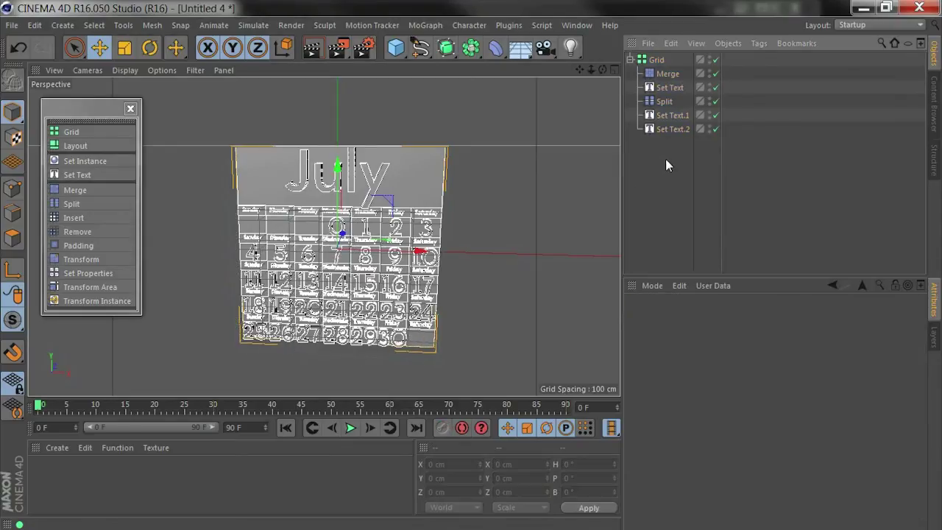
Step: Change Set Text.2's Text to {{ selectionindex + 1 }} so days run 1 to 31
{"action": "left_click", "coordinate": [671, 129]}
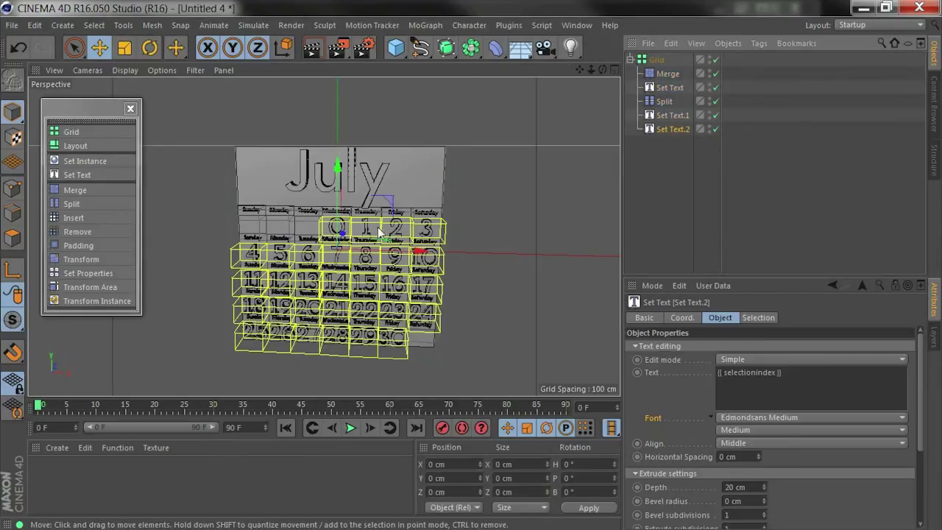
{"action": "left_click", "coordinate": [771, 373]}
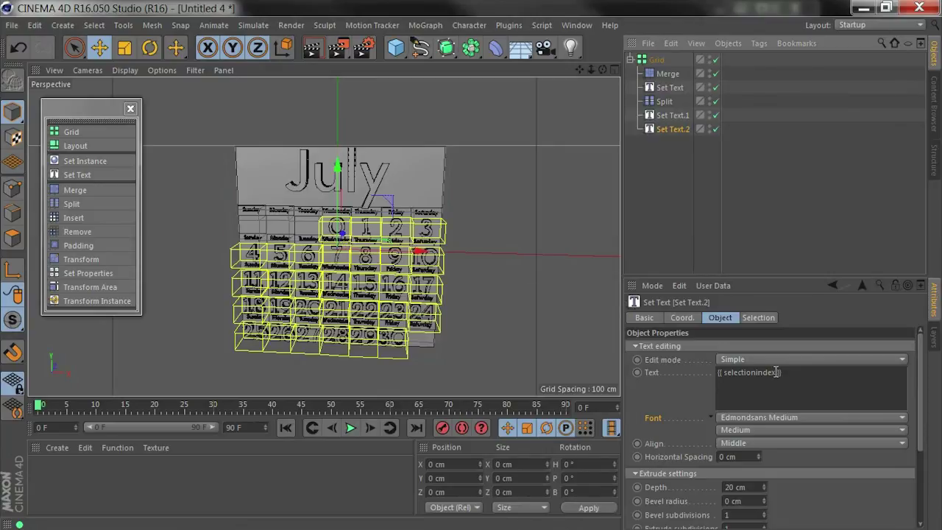
{"action": "key", "text": "Right"}
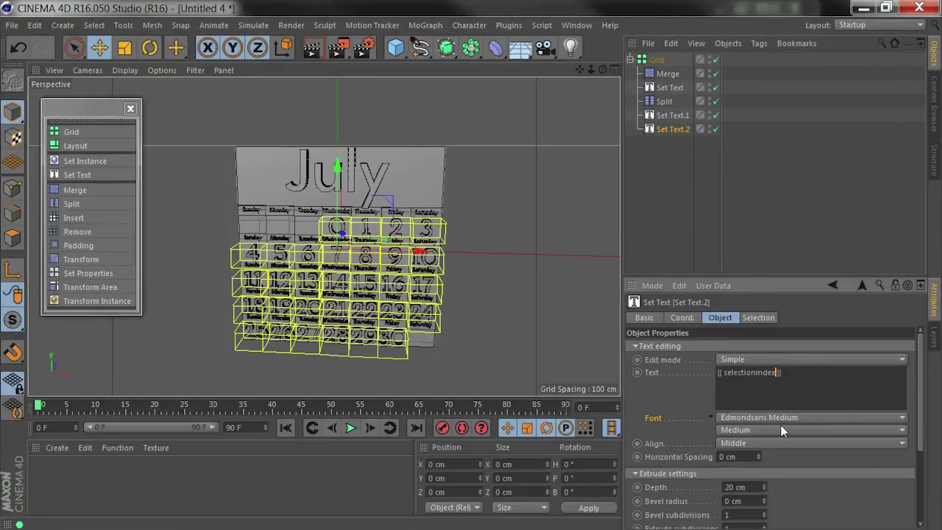
{"action": "type", "text": "+ 1"}
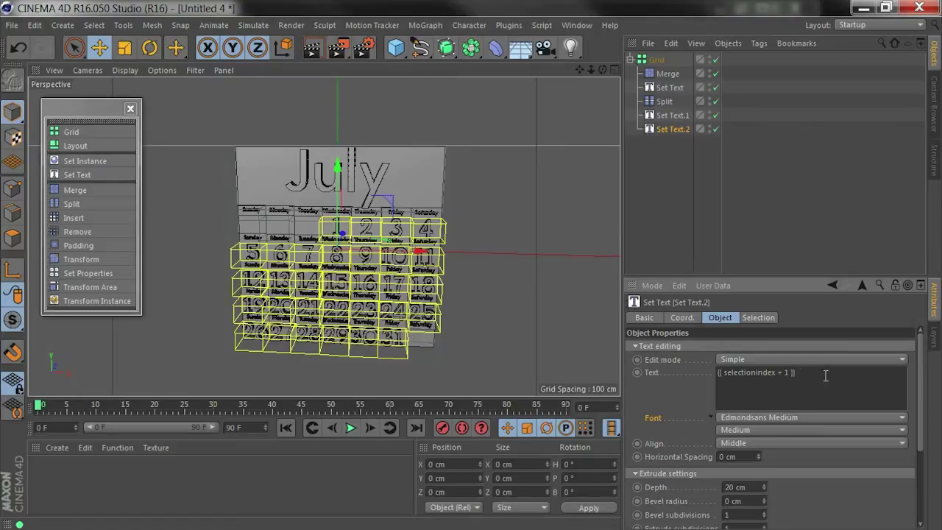
{"action": "left_click", "coordinate": [824, 373]}
{"action": "type", "text": "text"}
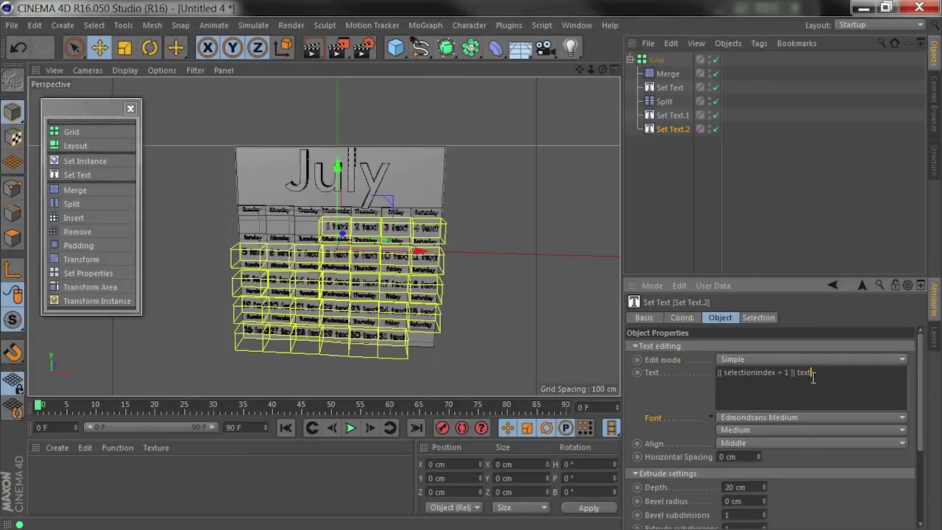
{"action": "key", "text": "BackSpace"}
{"action": "key", "text": "BackSpace"}
{"action": "key", "text": "BackSpace"}
{"action": "key", "text": "BackSpace"}
{"action": "key", "text": "BackSpace"}
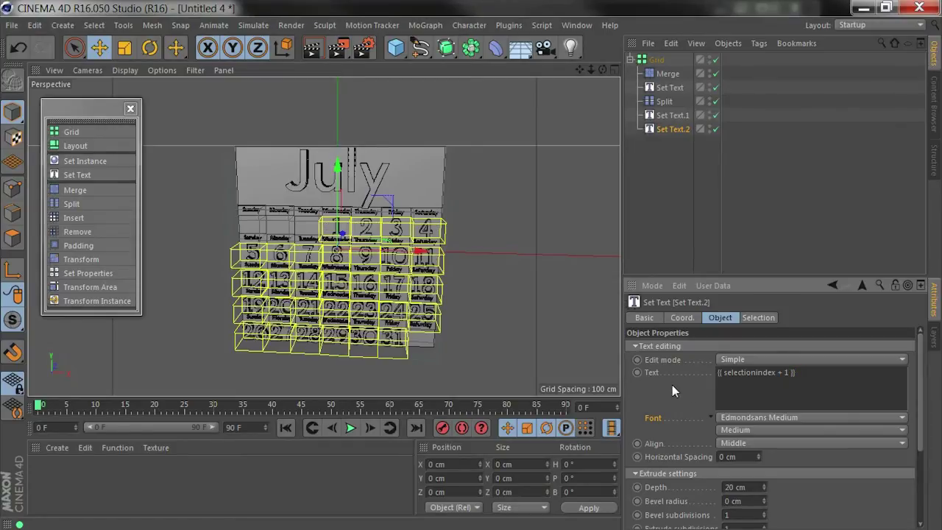
{"action": "left_click", "coordinate": [646, 228]}
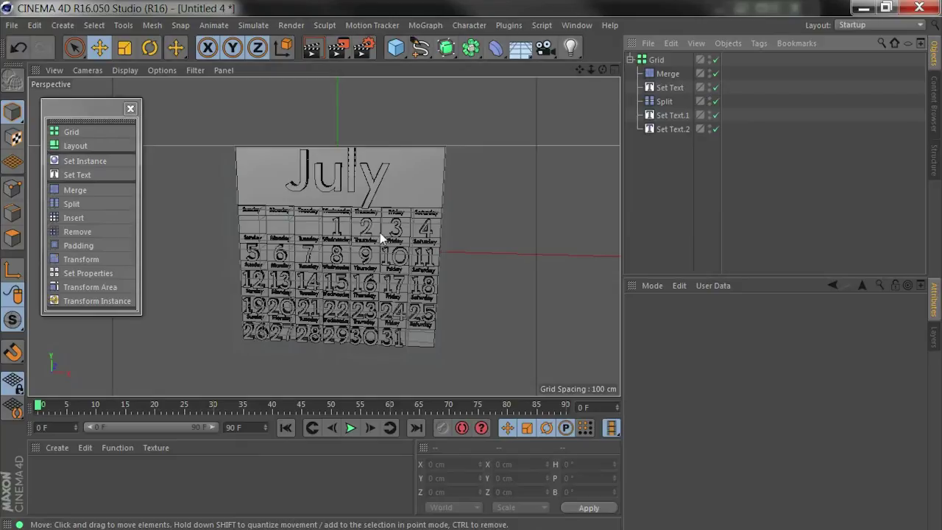
Step: Give the Grid 0.1 tile padding and add a Padding modifier below Set Text.2
{"action": "left_click", "coordinate": [656, 62]}
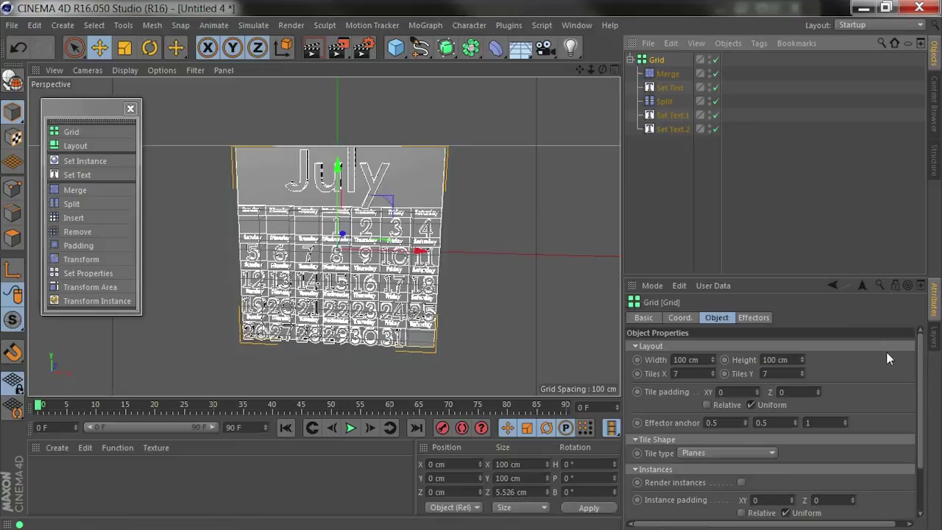
{"action": "left_click", "coordinate": [758, 389]}
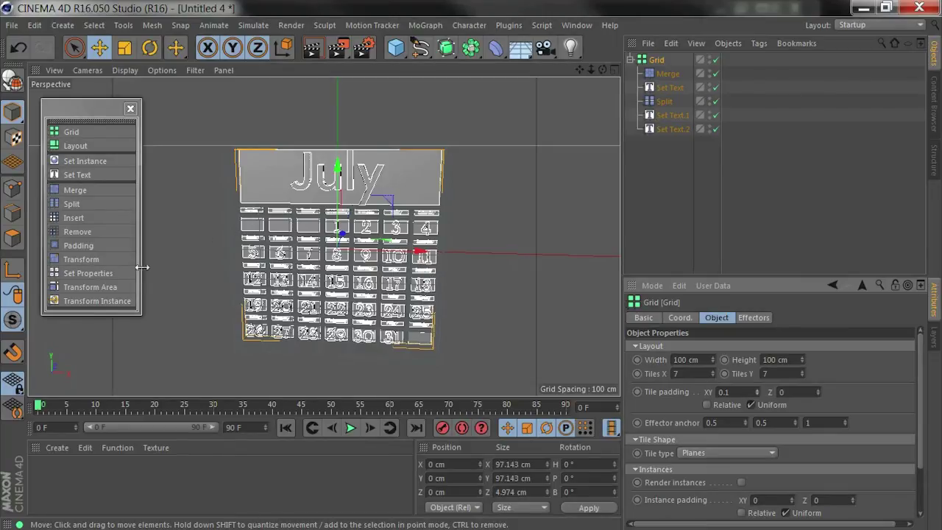
{"action": "left_click", "coordinate": [85, 243]}
{"action": "left_click_drag", "start_coordinate": [657, 63], "coordinate": [671, 148]}
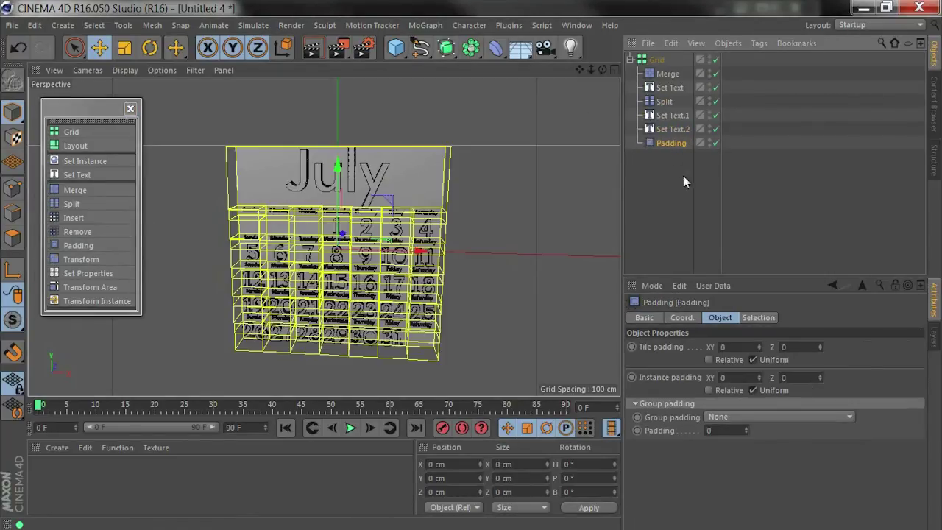
Step: Limit Padding to index 0 (the July header) with tile padding 0.1 and instance padding 0.2
{"action": "left_click", "coordinate": [756, 318]}
{"action": "left_click", "coordinate": [703, 379]}
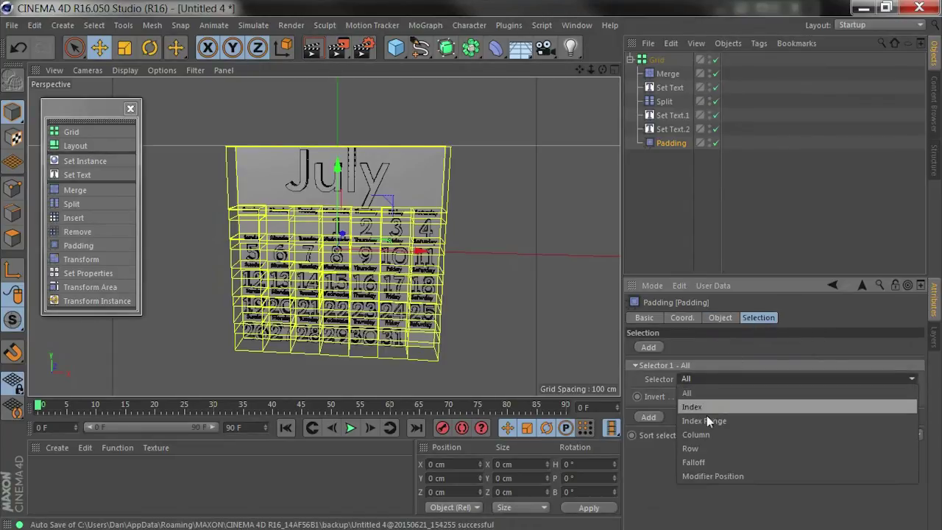
{"action": "left_click", "coordinate": [706, 407]}
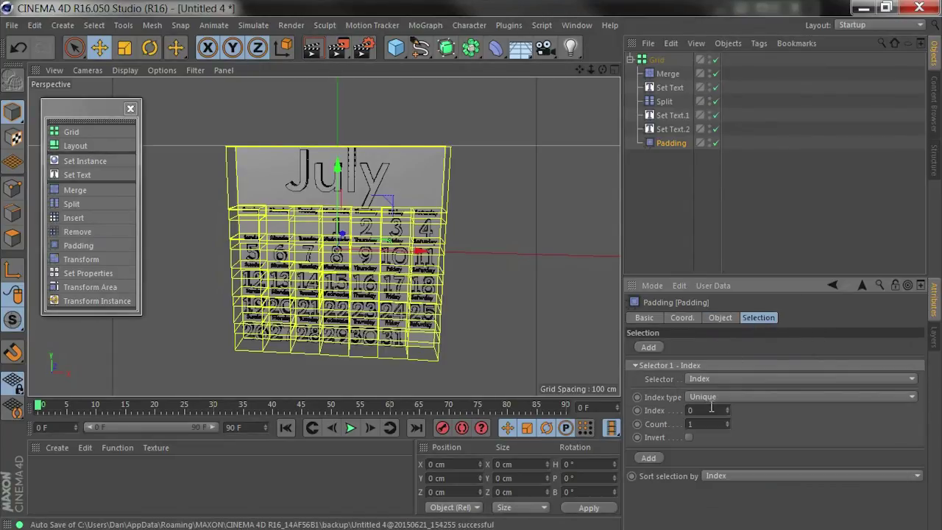
{"action": "left_click", "coordinate": [720, 320]}
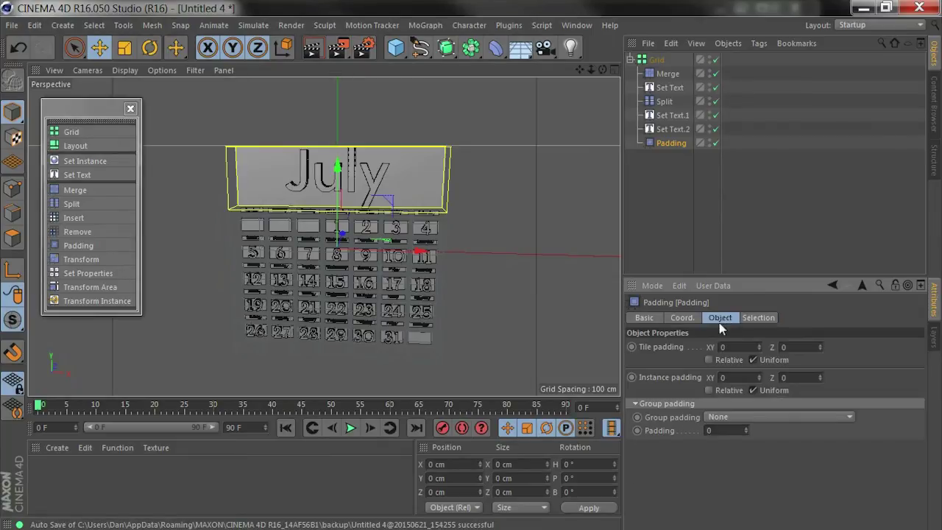
{"action": "left_click", "coordinate": [758, 343]}
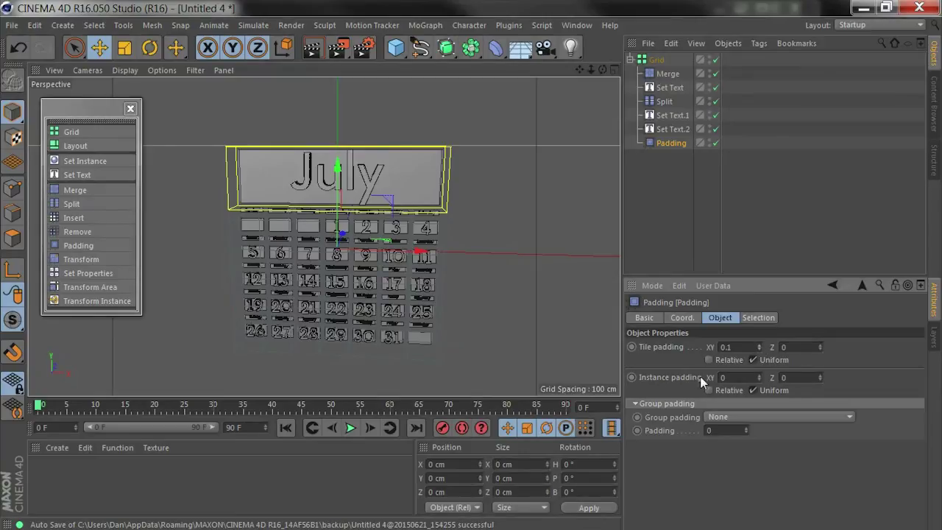
{"action": "left_click", "coordinate": [759, 374]}
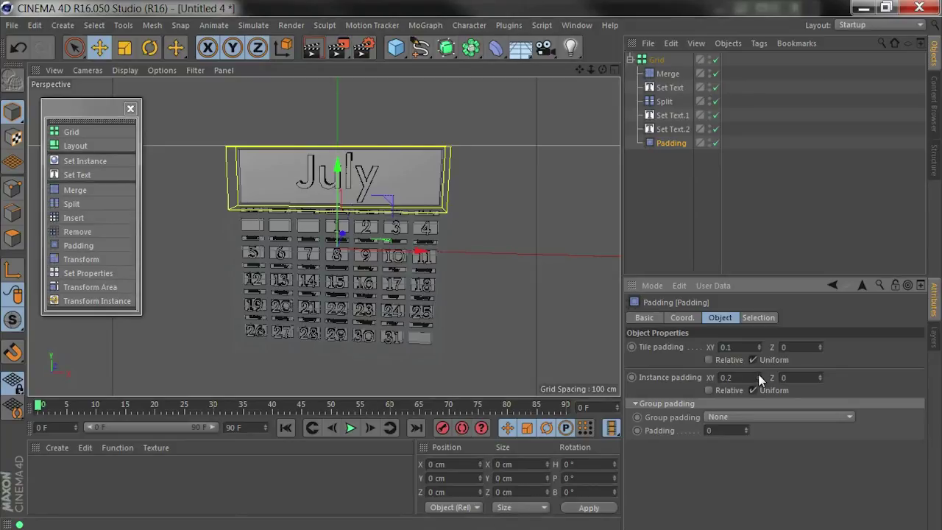
{"action": "left_click", "coordinate": [759, 375]}
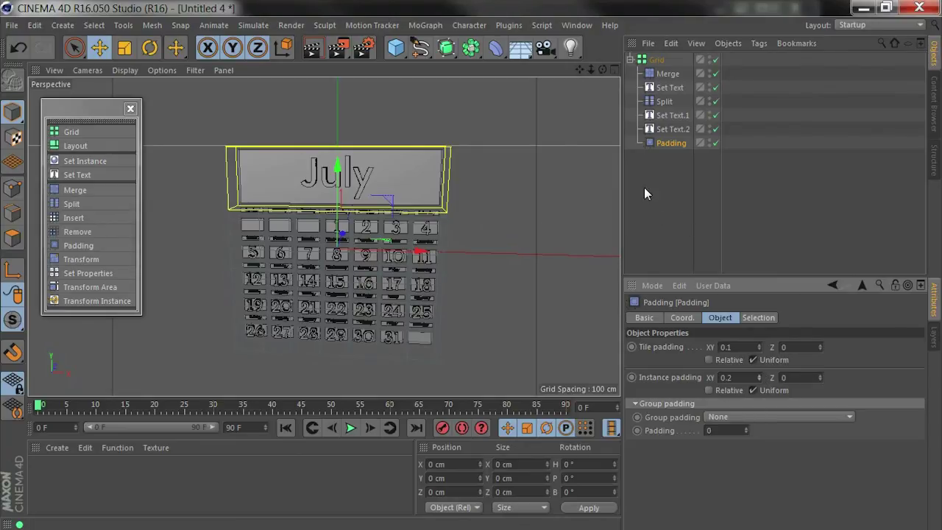
Step: Duplicate the Padding as Padding.1 and invert its selection so it skips the header
{"action": "left_click_drag", "start_coordinate": [673, 140], "coordinate": [675, 150], "text": "ctrl"}
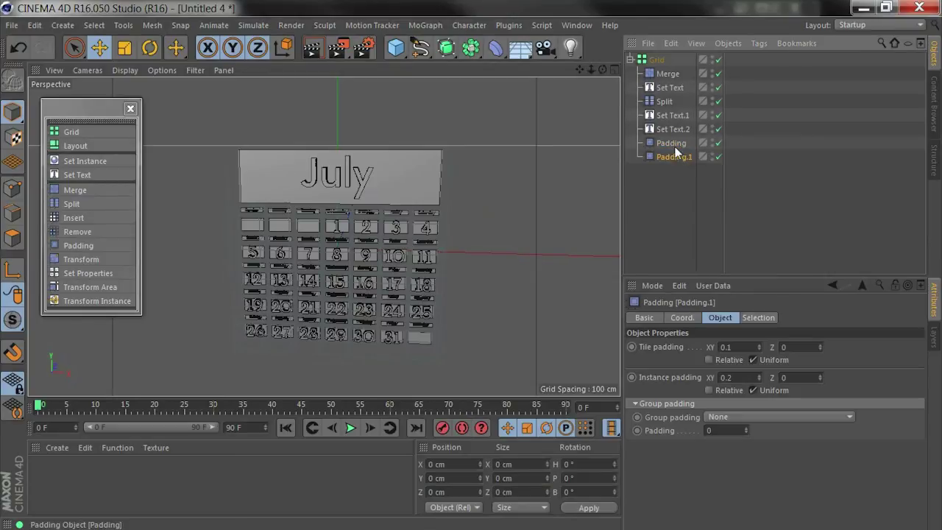
{"action": "left_click", "coordinate": [759, 318]}
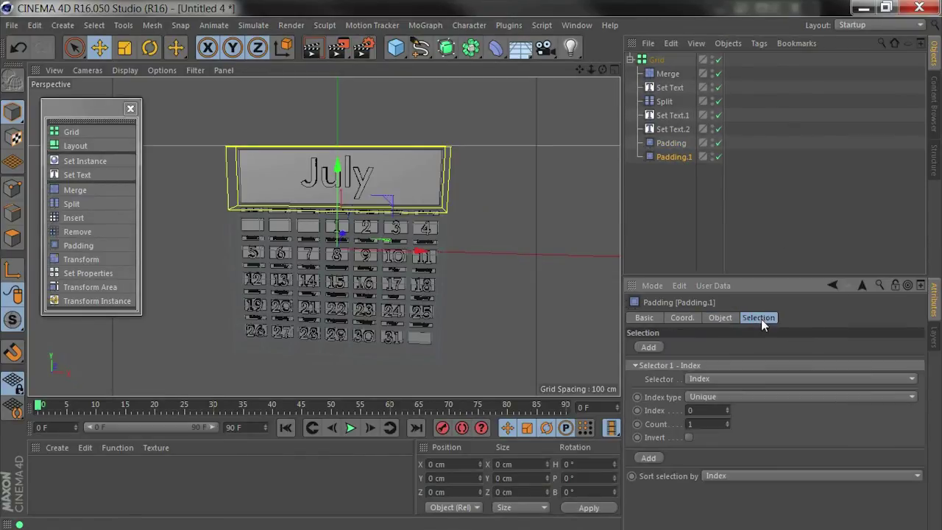
{"action": "left_click", "coordinate": [689, 438]}
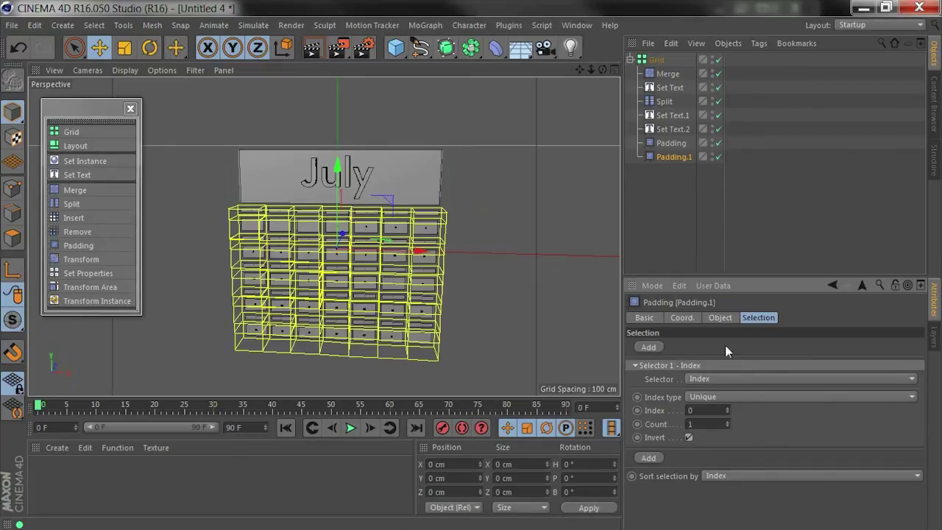
{"action": "left_click", "coordinate": [720, 317]}
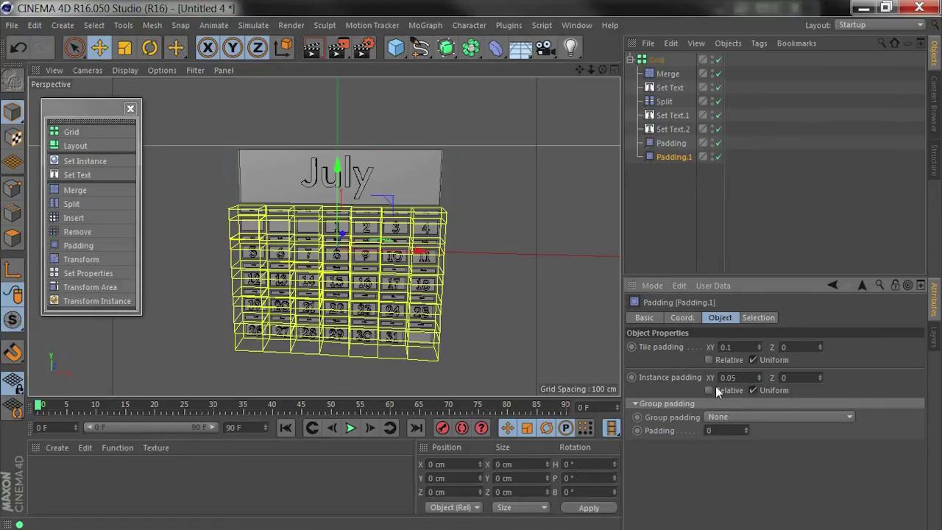
{"action": "left_click", "coordinate": [655, 206]}
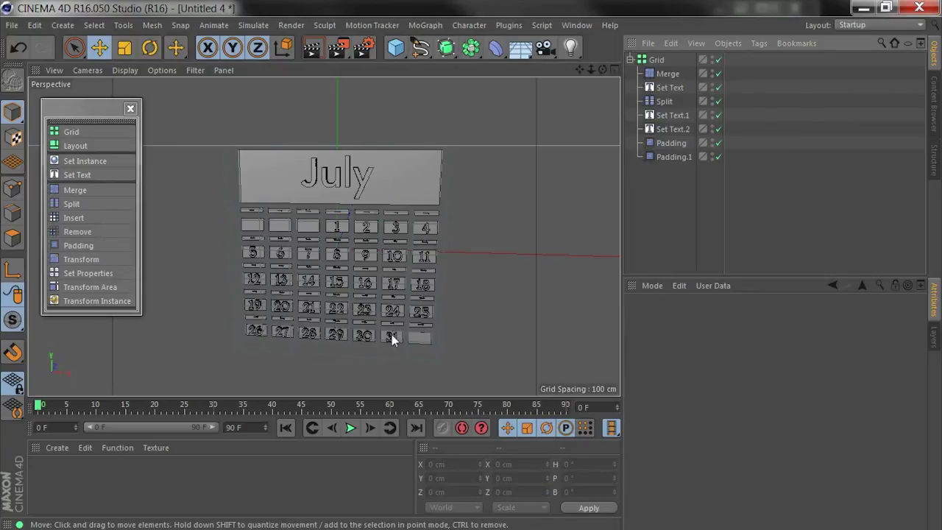
Step: Set Padding.1's group padding to Selected by original index
{"action": "left_click", "coordinate": [669, 156]}
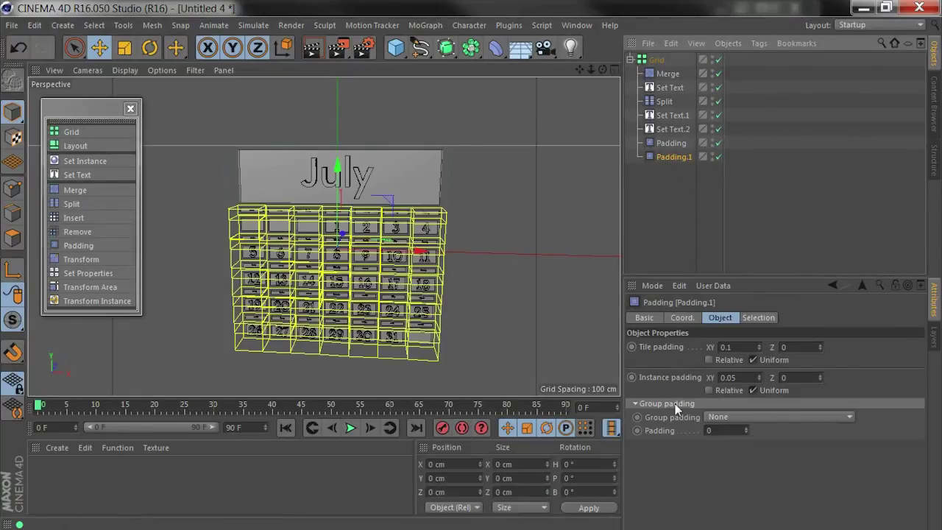
{"action": "left_click", "coordinate": [728, 416]}
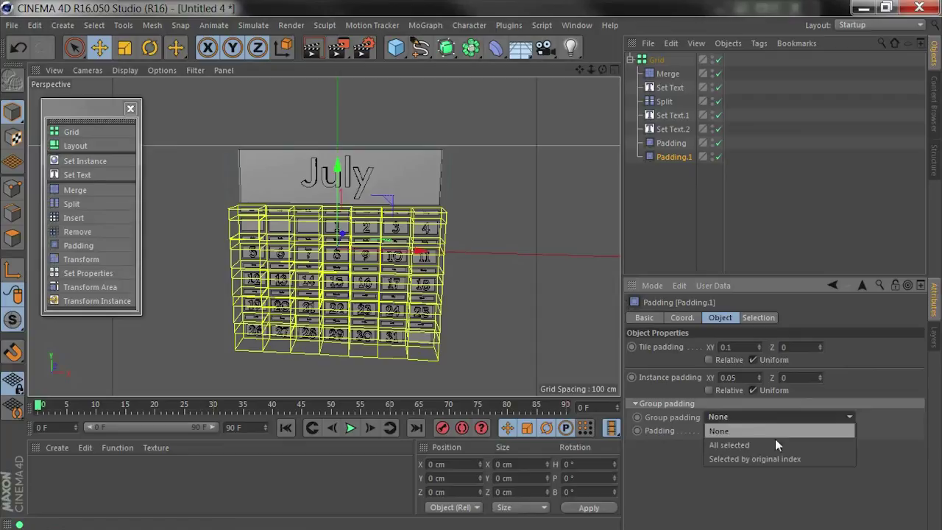
{"action": "left_click", "coordinate": [808, 460]}
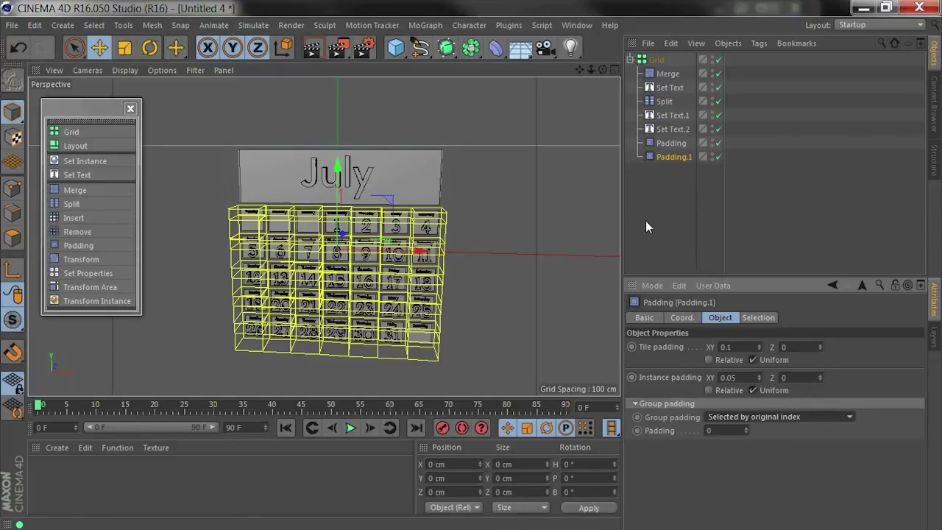
Step: Set Tile padding XY to 0.05 on both Padding and Padding.1 at once
{"action": "left_click_drag", "start_coordinate": [688, 171], "coordinate": [655, 138]}
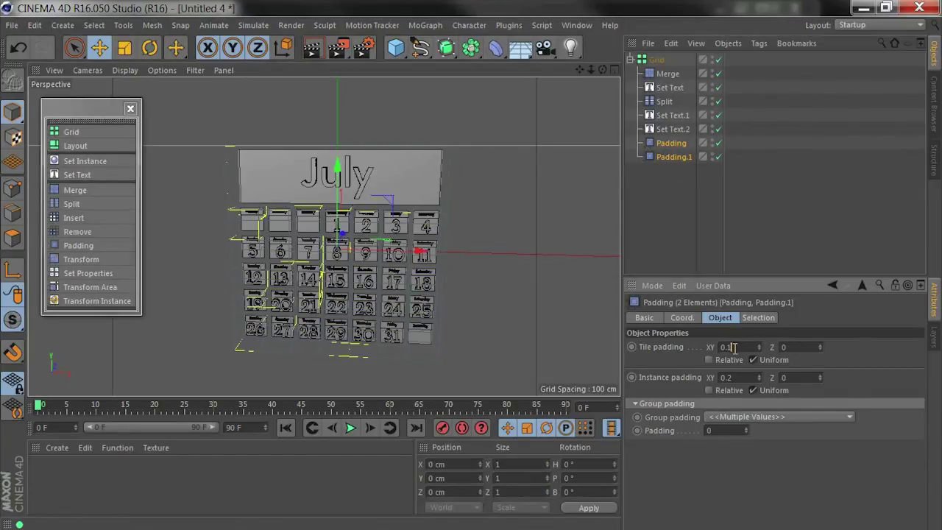
{"action": "type", "text": "05"}
{"action": "key", "text": "Return"}
{"action": "left_click", "coordinate": [670, 225]}
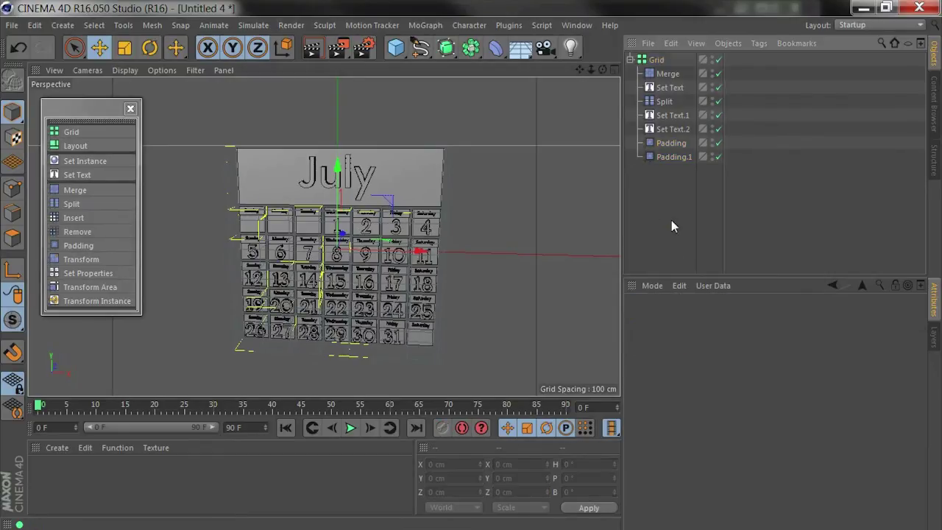